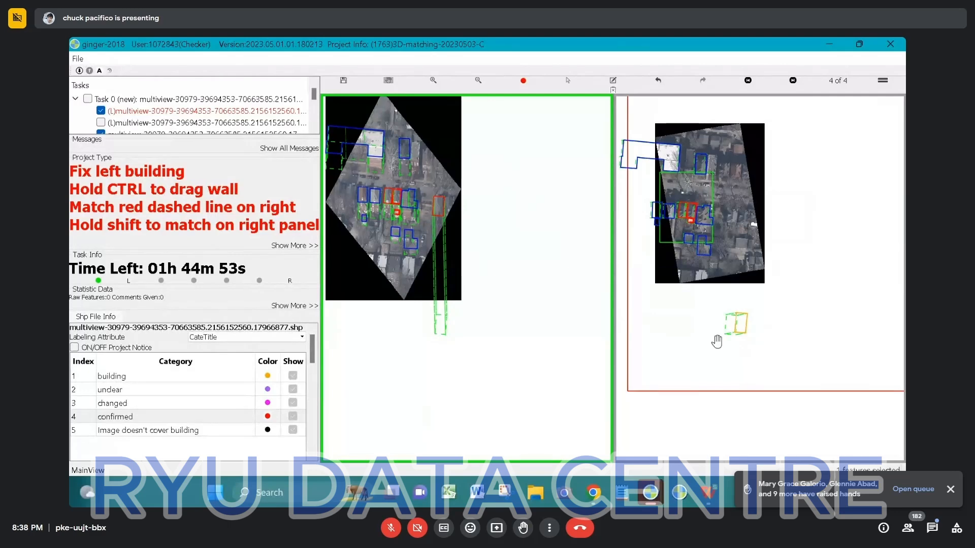
In view 4 of 4, change the building outline lying below the right image to Unclear
key("s")
left_click_drag(722, 304, 765, 366)
right_click(764, 366)
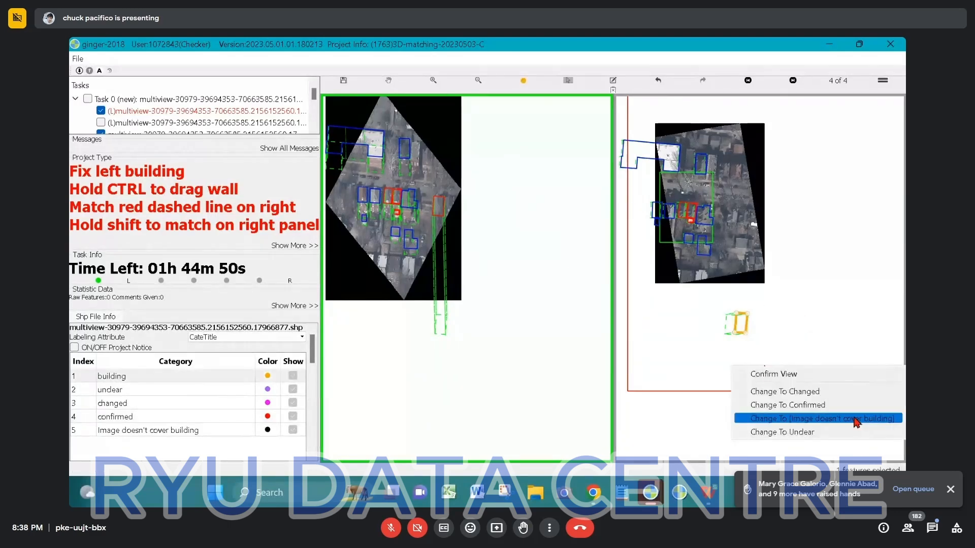
left_click(808, 433)
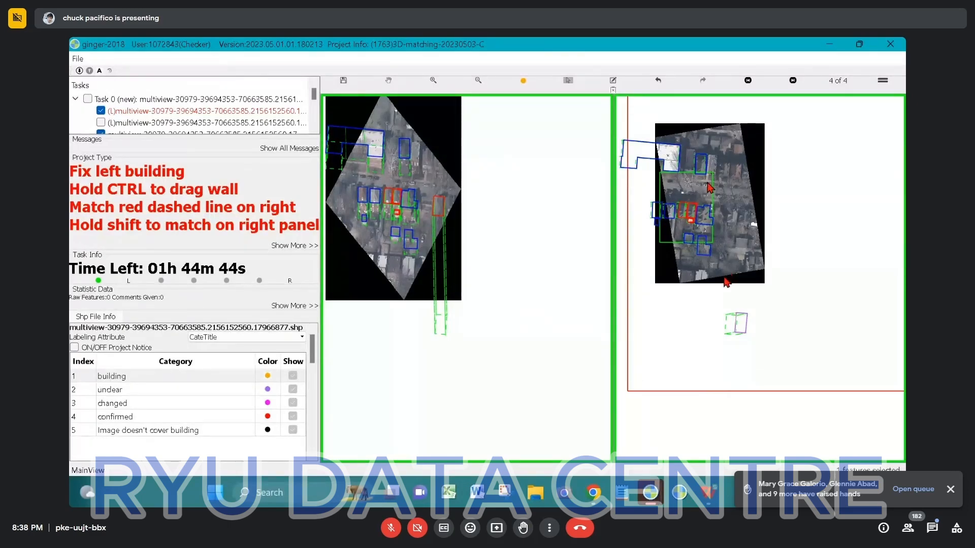
Change the building outline below the right image to Confirmed
scroll(448, 222, "up", 2)
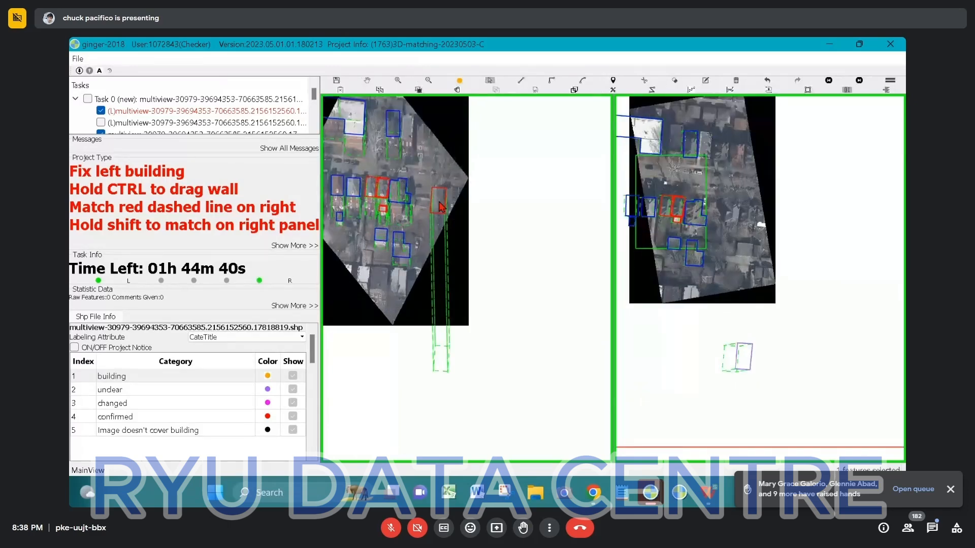
right_click(733, 387)
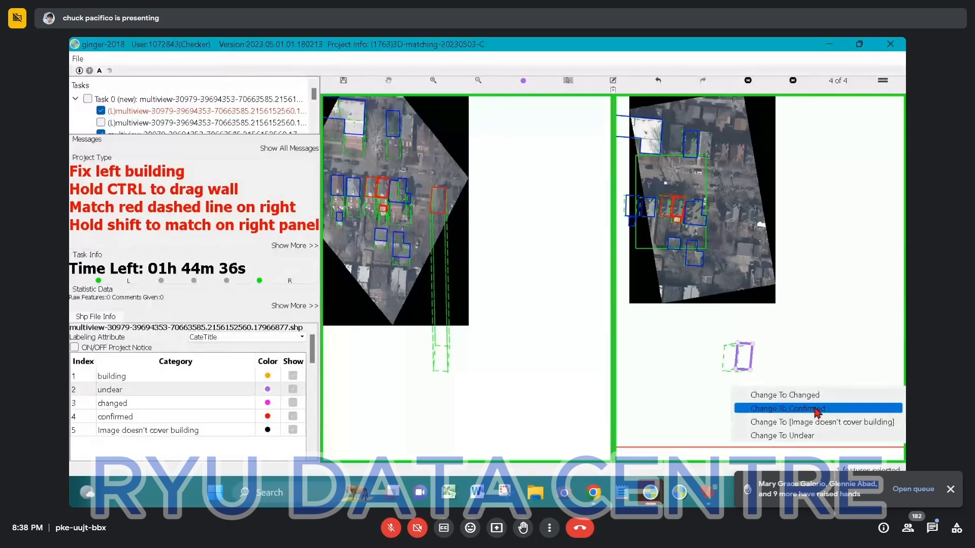
left_click(818, 409)
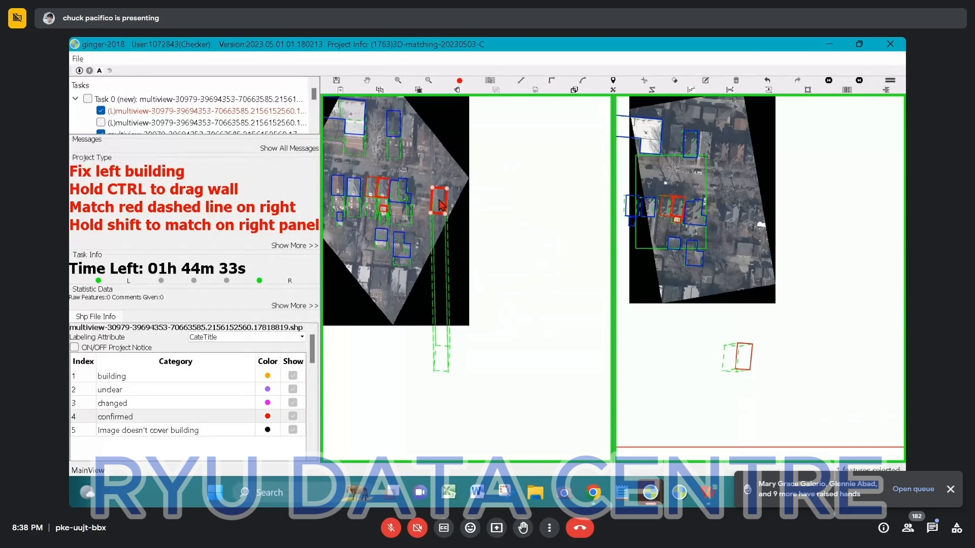
Shorten the outlying confirmed building's height in the left panel and change its right-panel outline to Image doesn't cover building
left_click_drag(441, 204, 460, 307)
left_click(744, 331)
scroll(739, 323, "up", 4)
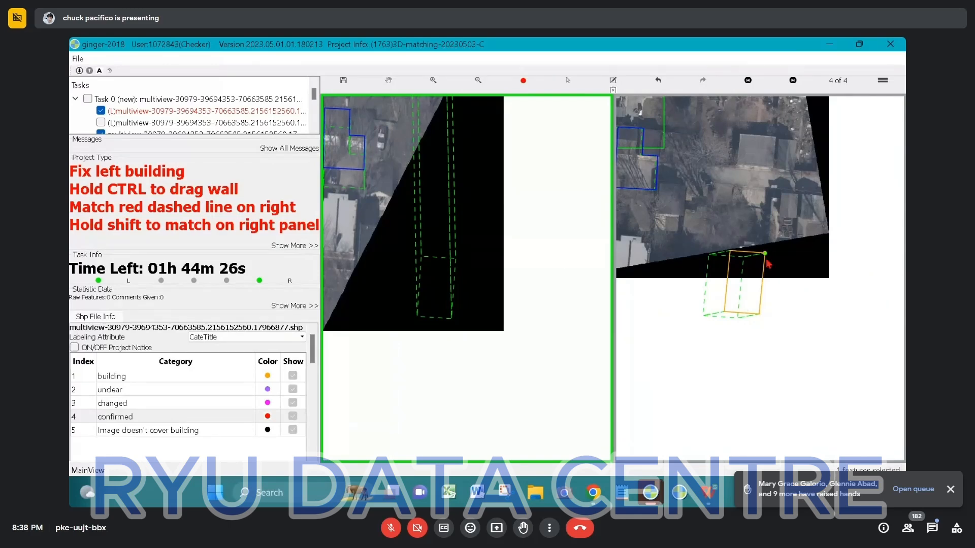
left_click(768, 264)
right_click(732, 338)
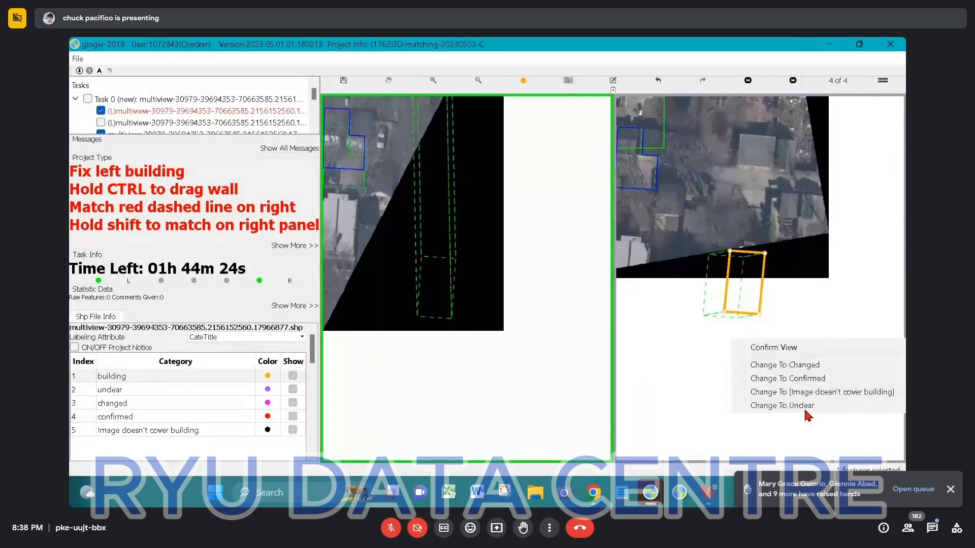
left_click(825, 395)
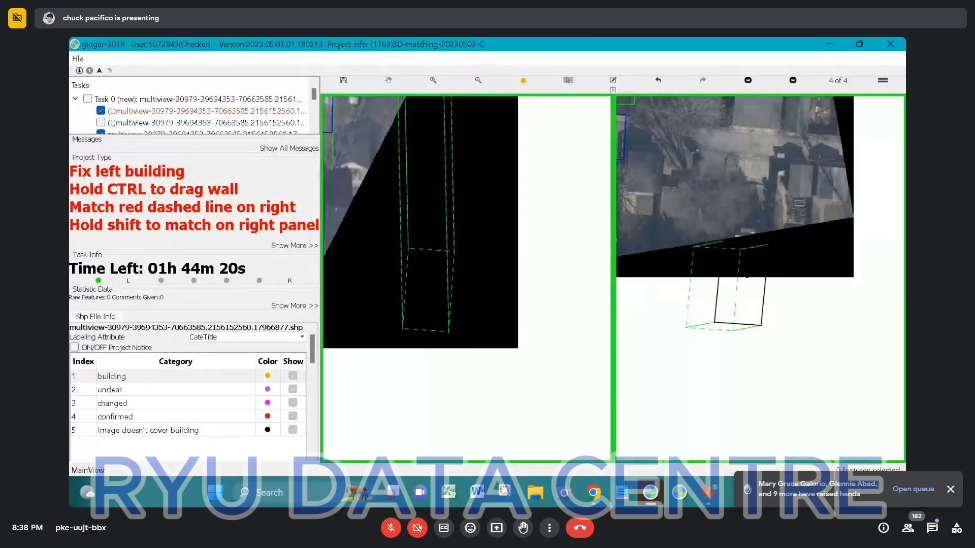
scroll(749, 278, "down", 1)
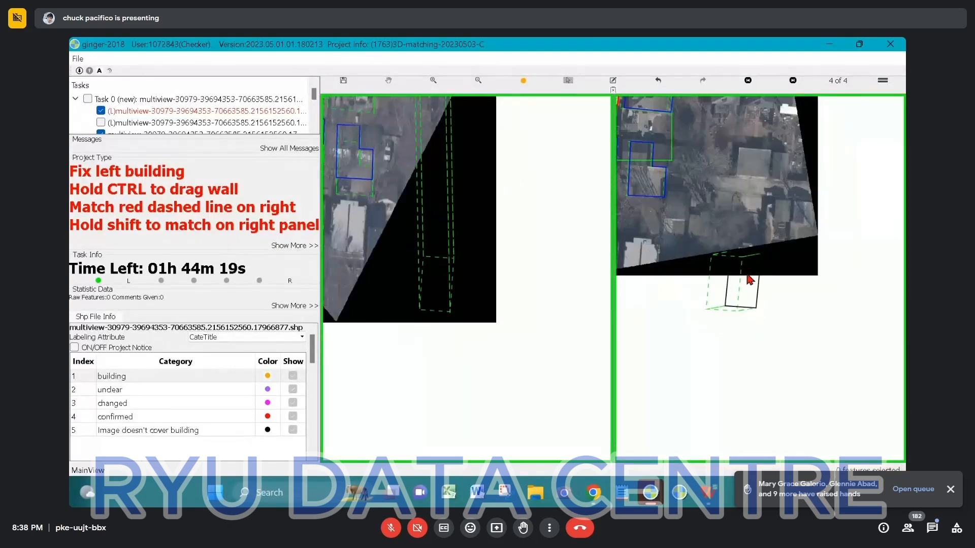
scroll(749, 278, "down", 2)
In view 3 of 4, extend the outlying confirmed building's height in the left panel and change its right-panel outline to Unclear
key("Left")
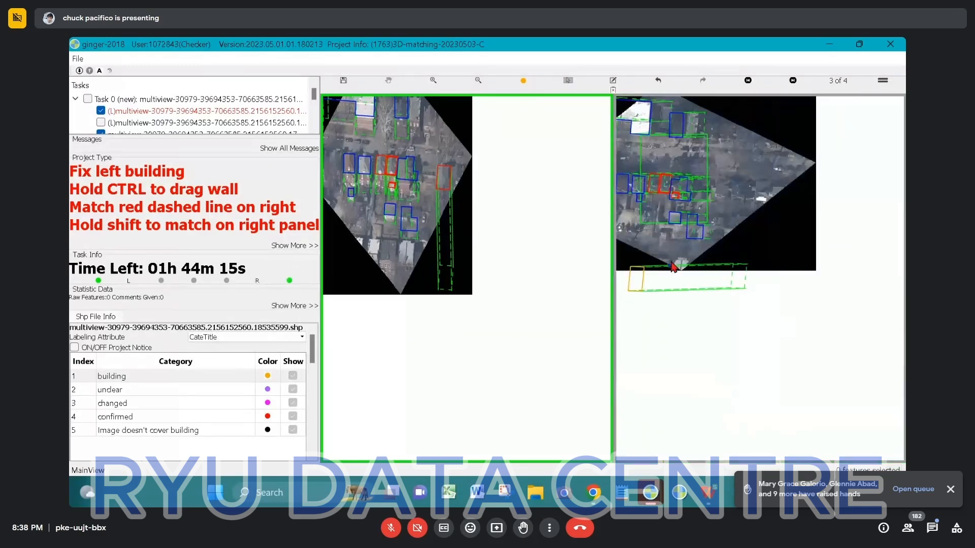
left_click(448, 181)
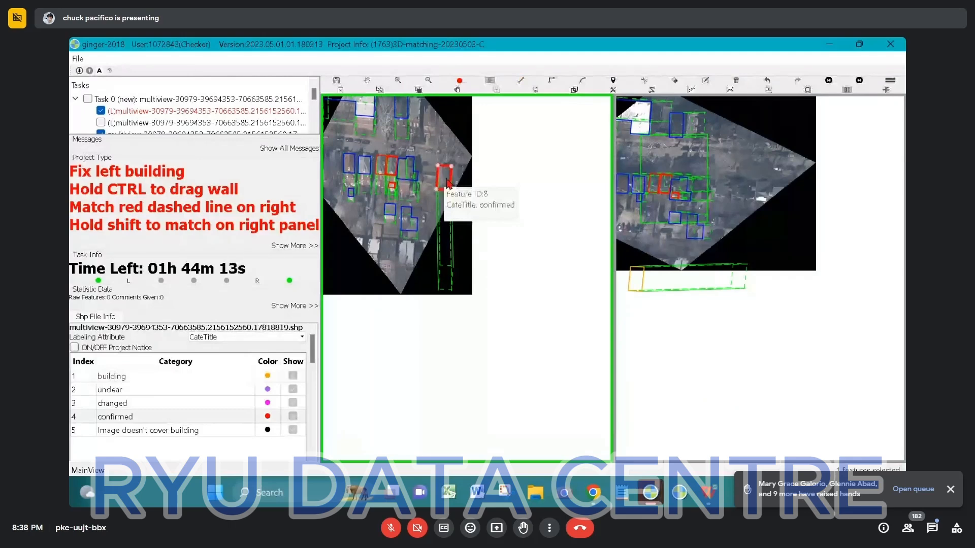
left_click_drag(446, 179, 455, 327)
left_click_drag(654, 326, 779, 255)
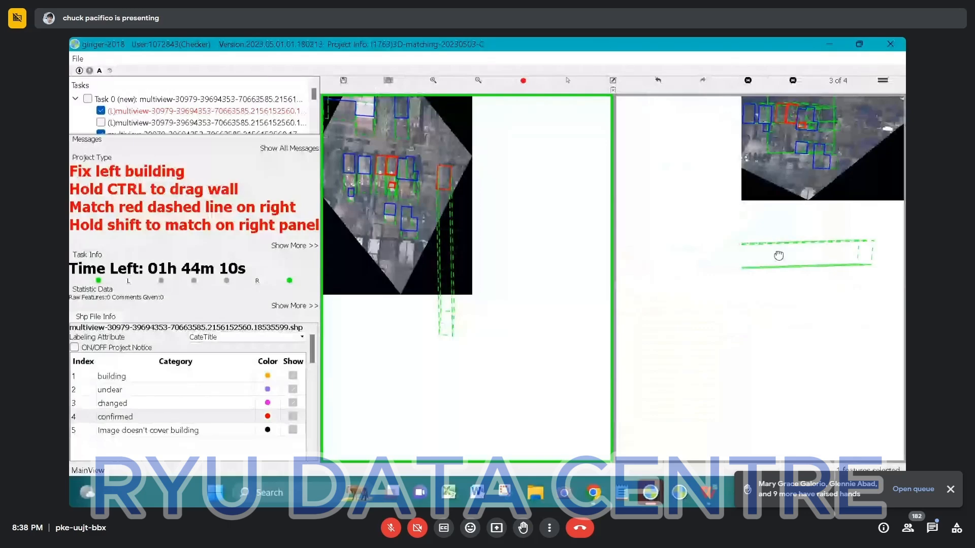
right_click(735, 295)
left_click(835, 361)
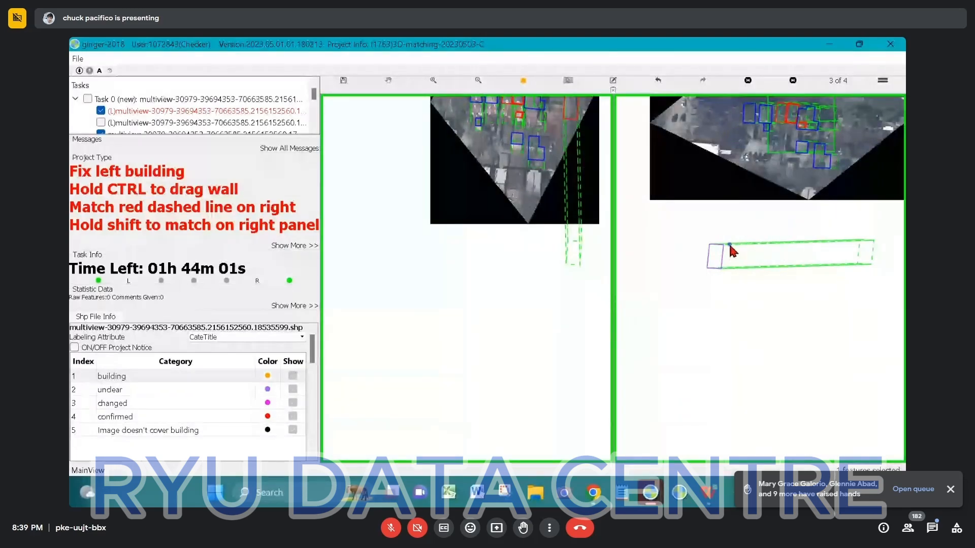
Delete the outlying confirmed building near the right corner of the left image
left_click(532, 201)
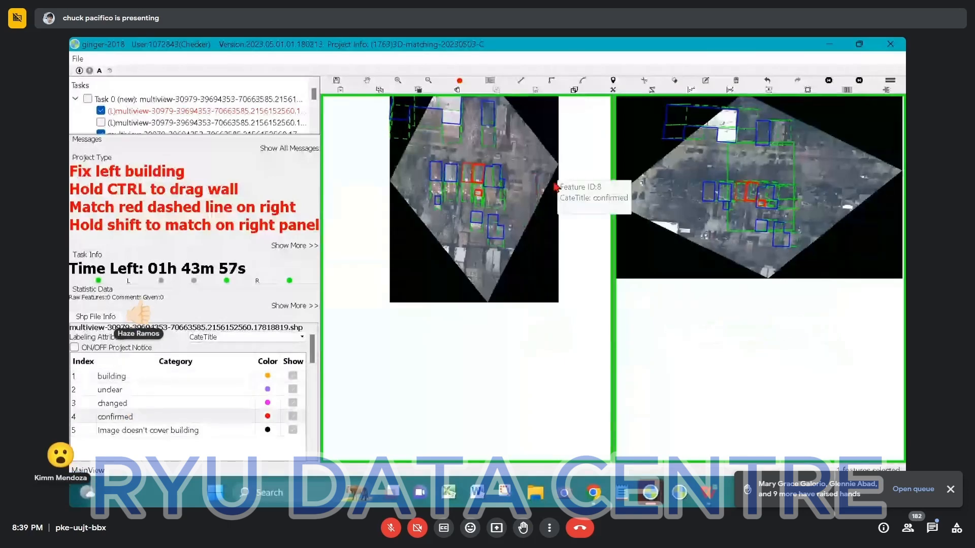
Bring the multiview-30983 task window to the front and maximize it
left_click(859, 46)
left_click(100, 110)
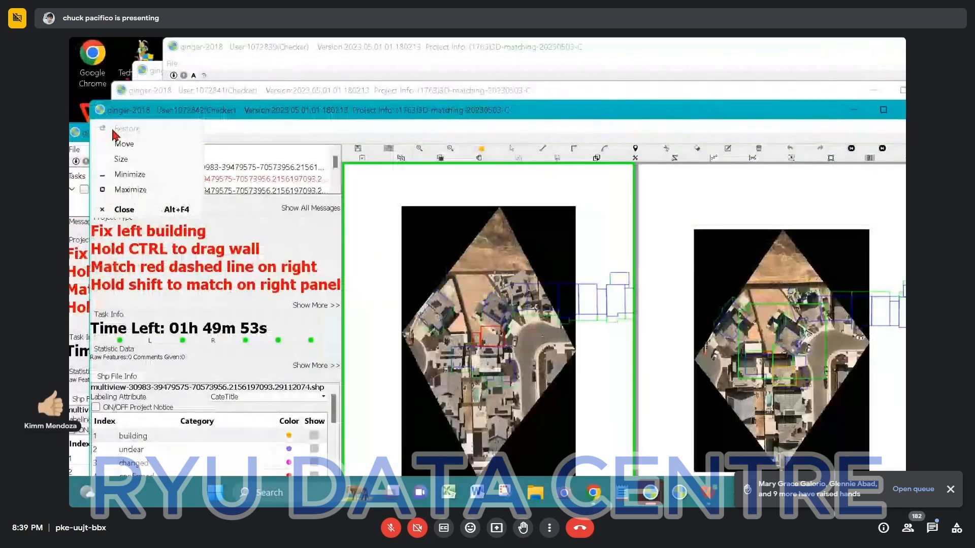
left_click(499, 356)
scroll(499, 357, "up", 4)
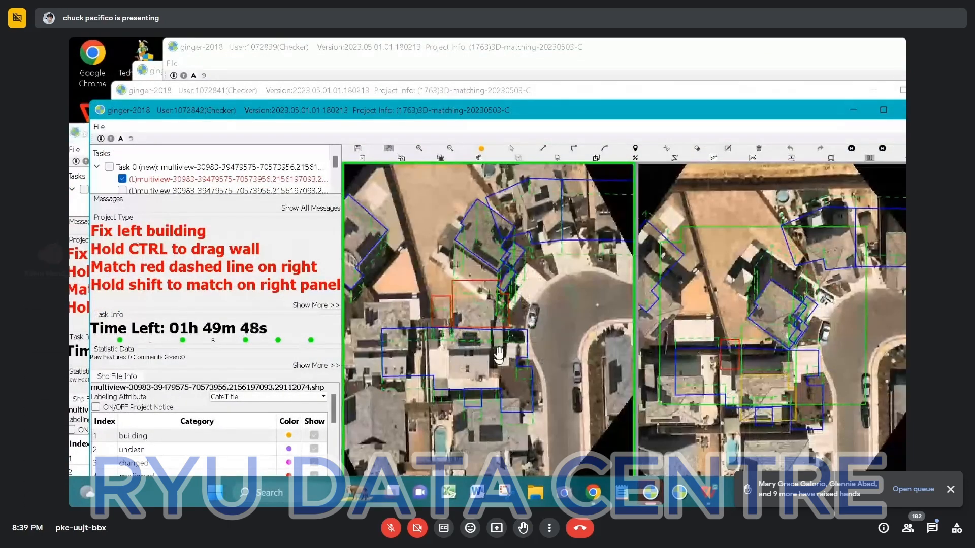
double_click(532, 112)
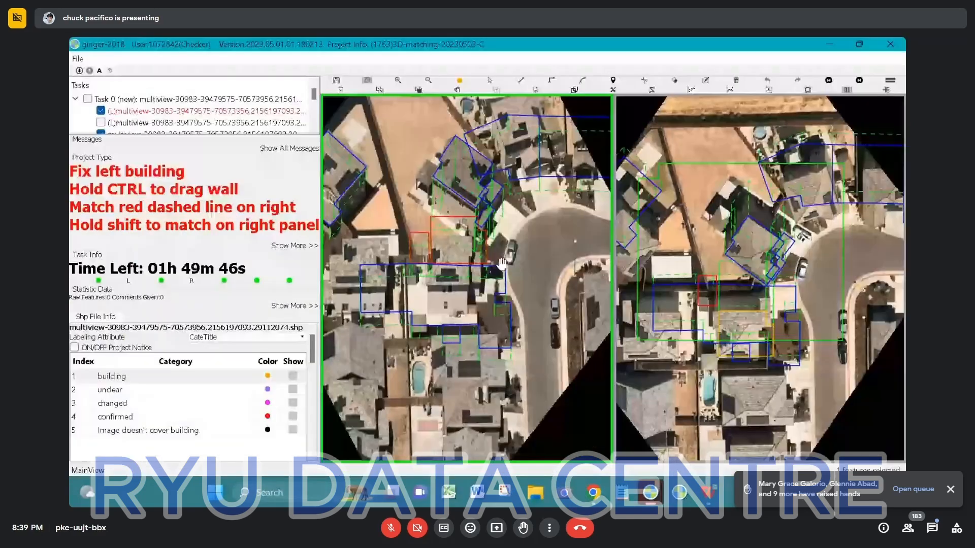
Delete the two adjacent confirmed building outlines around the central house in the left image
scroll(449, 253, "up", 4)
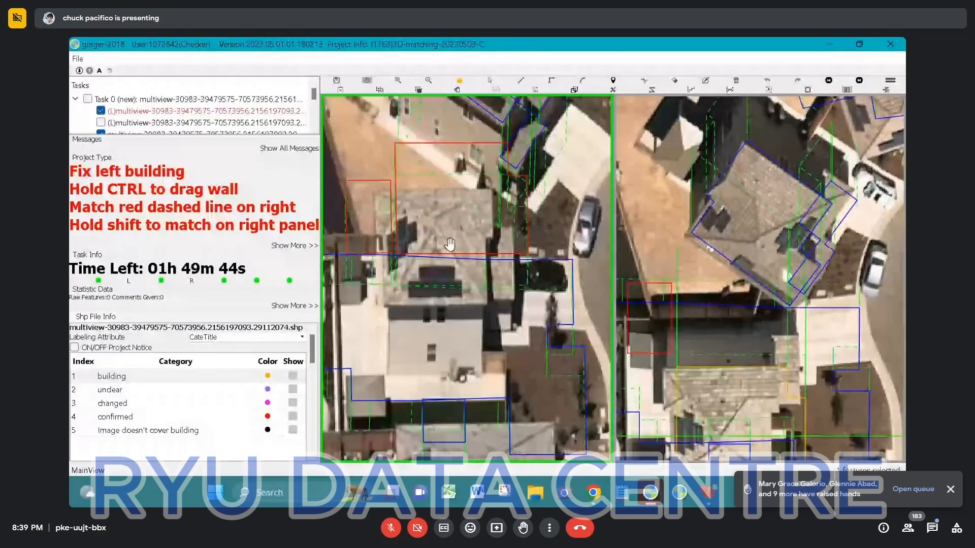
scroll(450, 244, "down", 2)
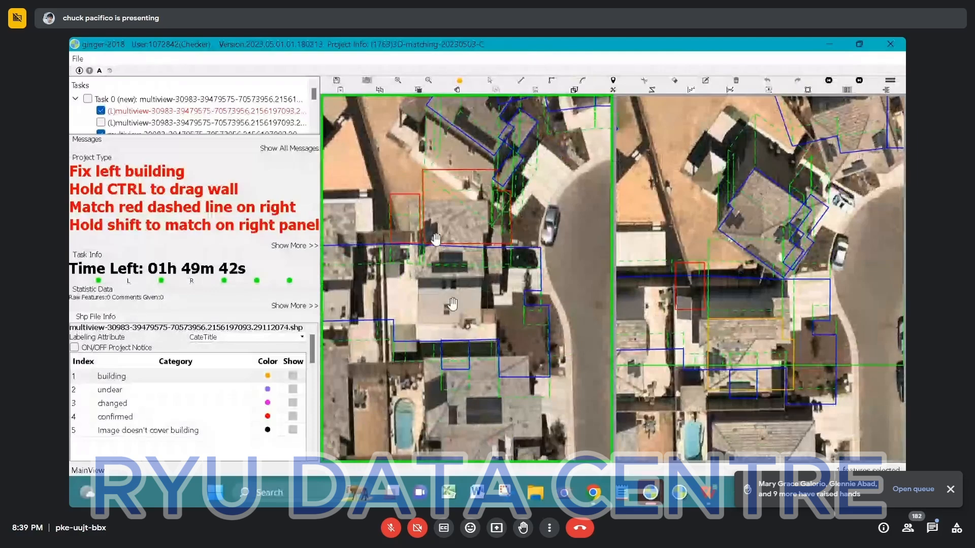
left_click_drag(341, 265, 388, 220)
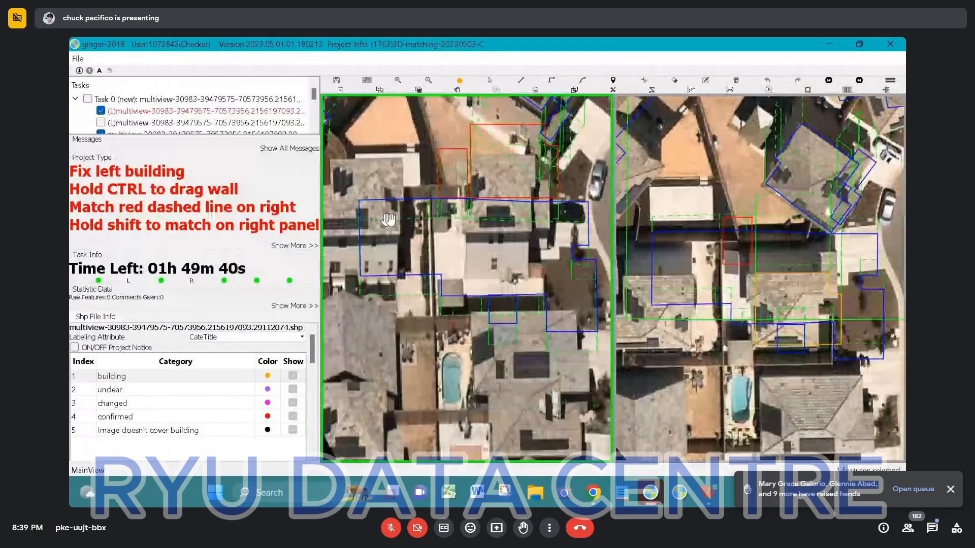
key("space")
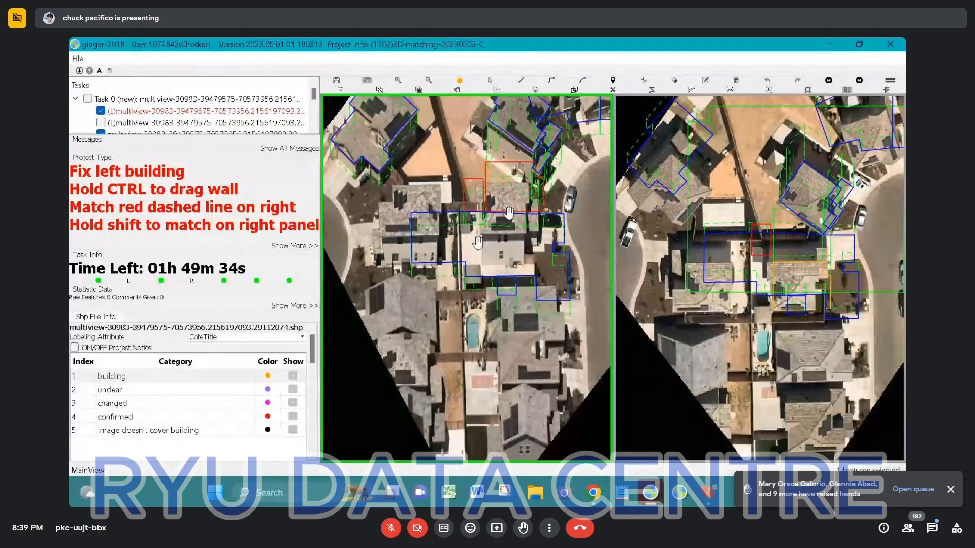
left_click_drag(509, 213, 503, 232)
key("Escape")
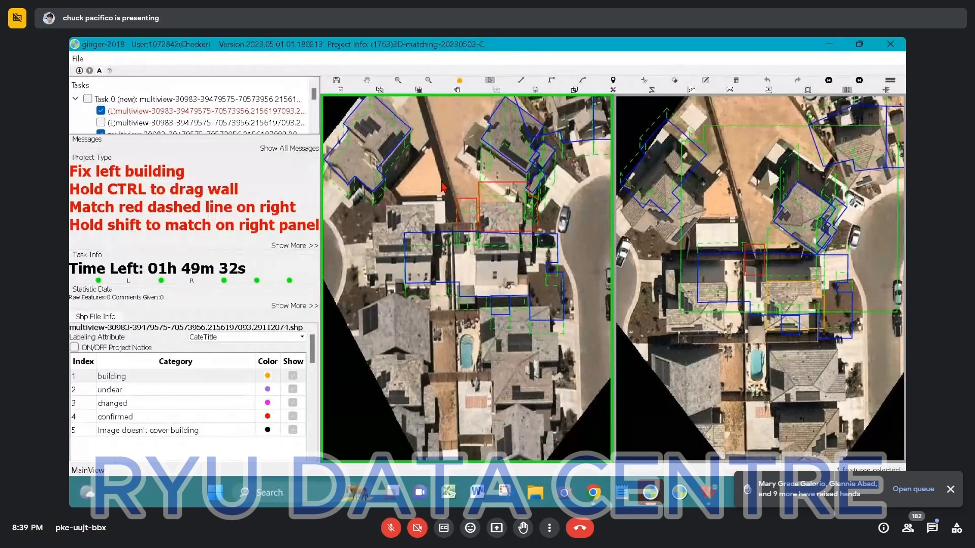
left_click_drag(441, 183, 570, 268)
key("Delete")
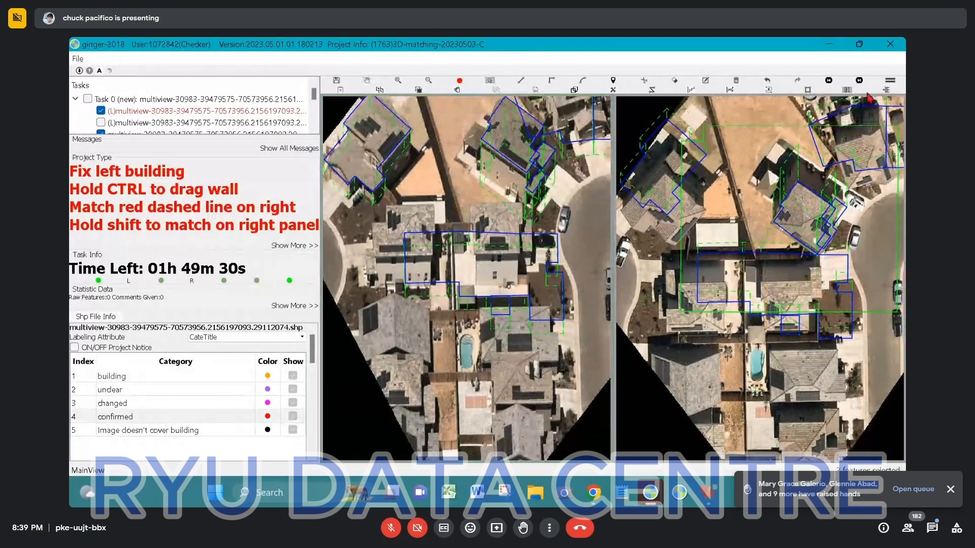
Restore the window size, close the Project Descriptions dialog and look through the other open task windows
left_click(862, 44)
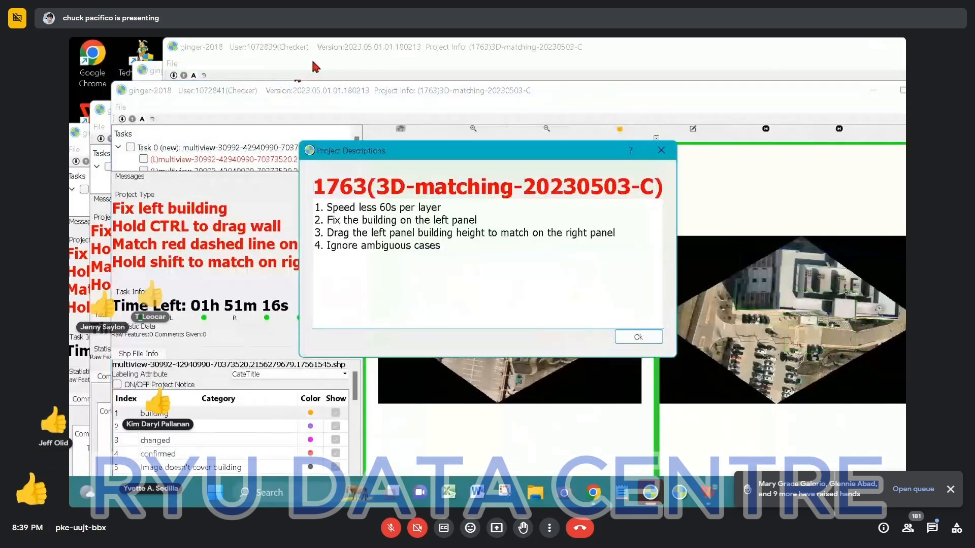
key("Return")
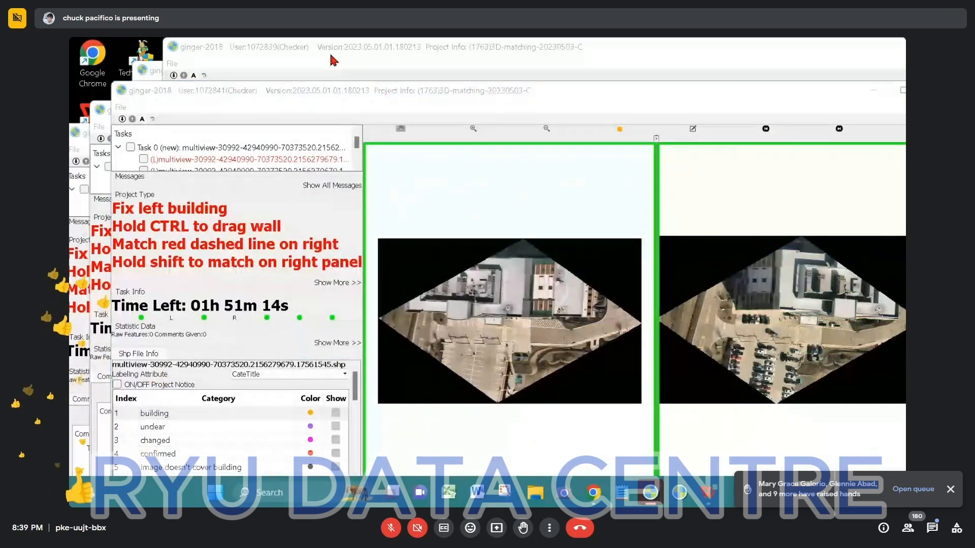
left_click(444, 58)
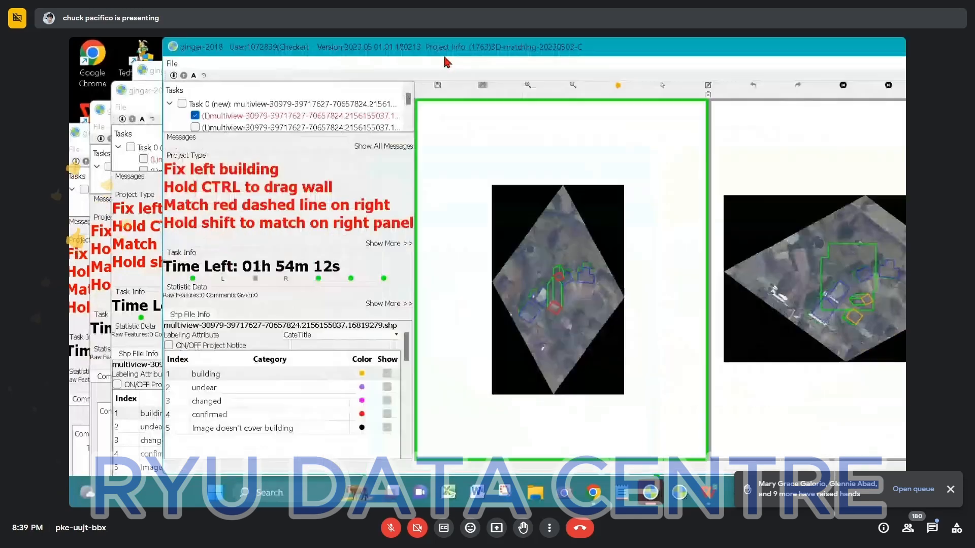
double_click(659, 53)
double_click(667, 51)
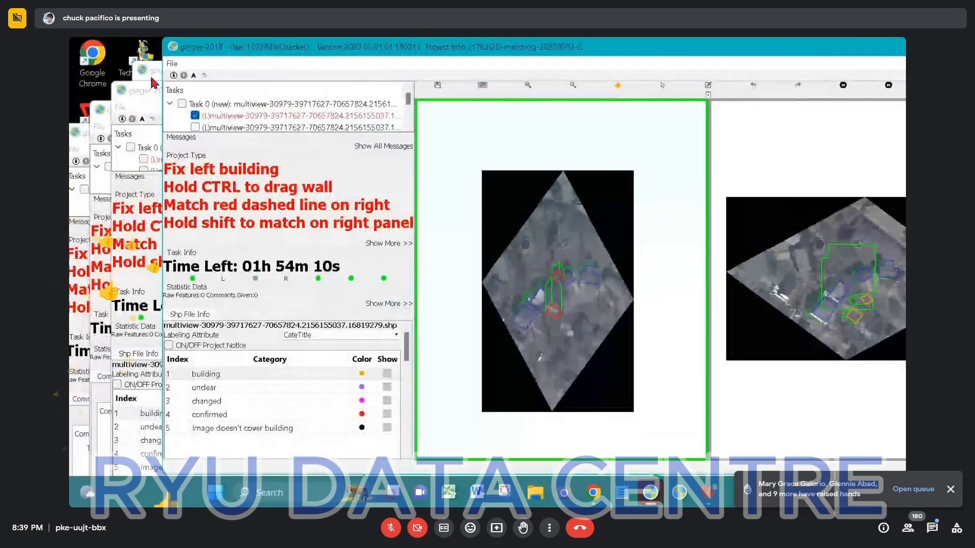
left_click(152, 78)
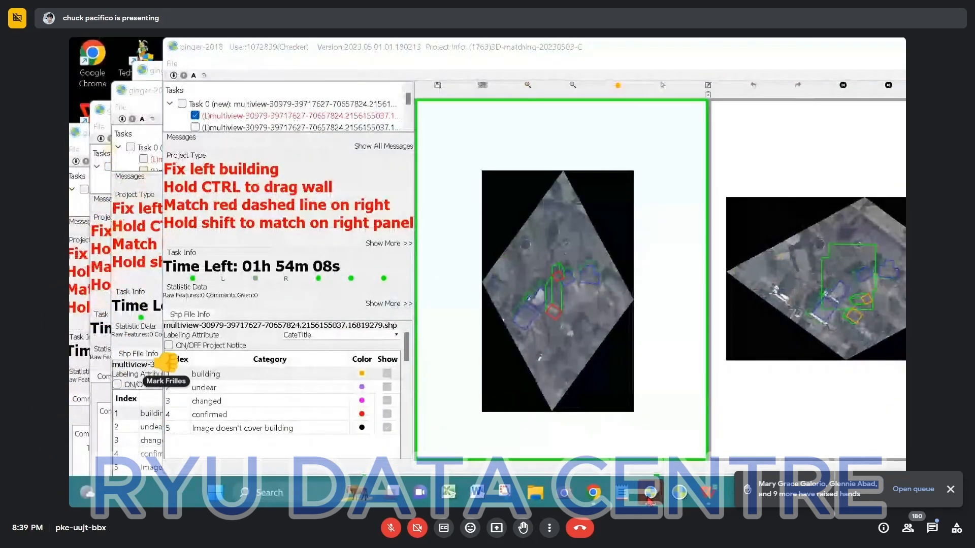
mouse_move(650, 500)
left_click(787, 437)
key("Return")
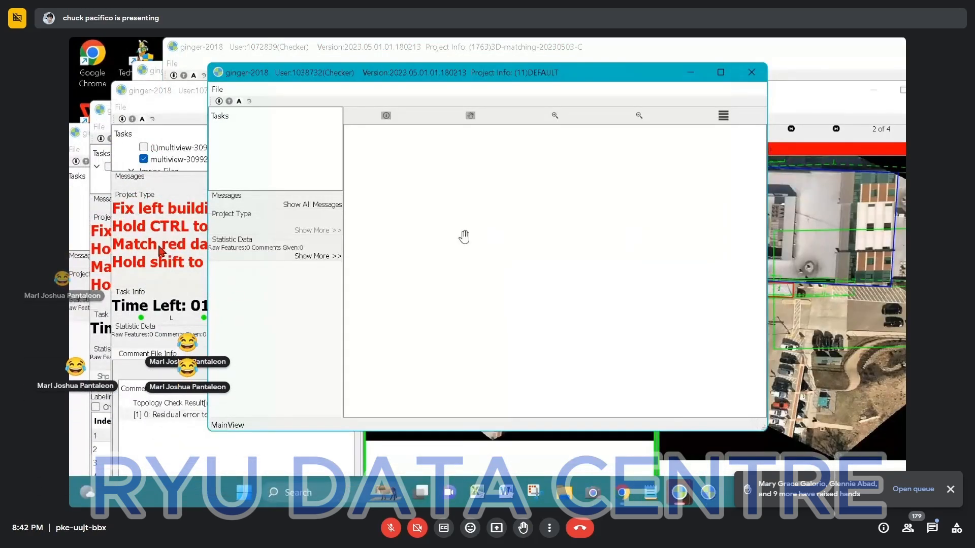
Locate the building flagged by the residual error comment and report the multiview-30992 task
double_click(168, 415)
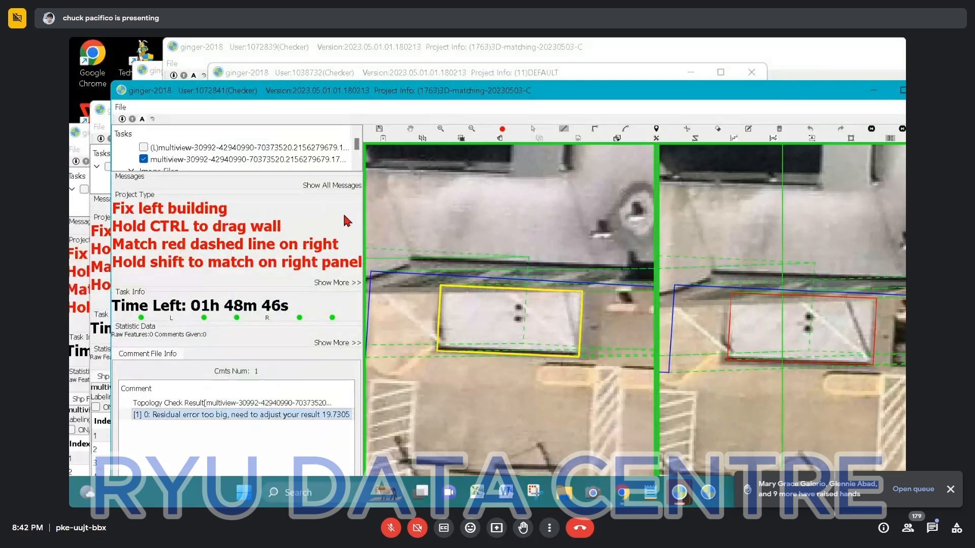
scroll(254, 157, "up", 1)
right_click(181, 148)
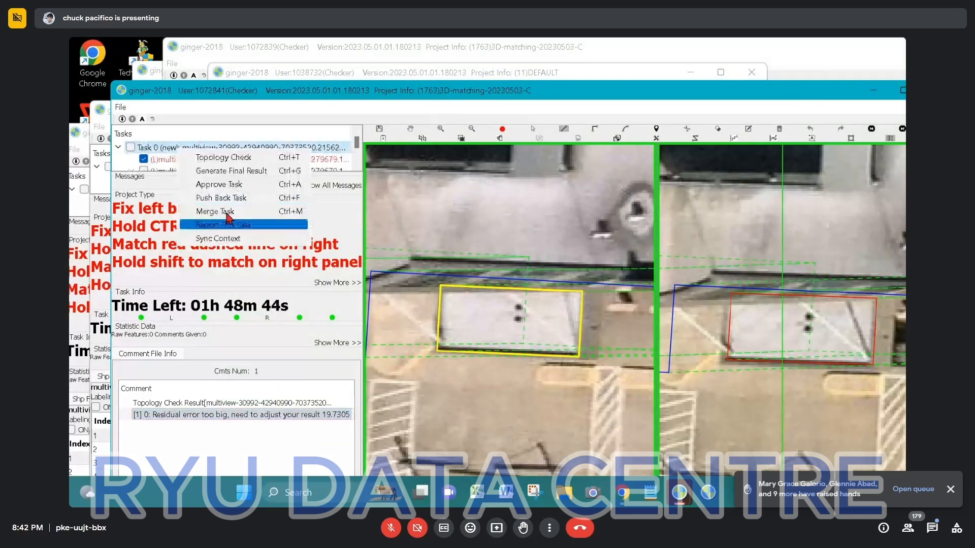
left_click(389, 235)
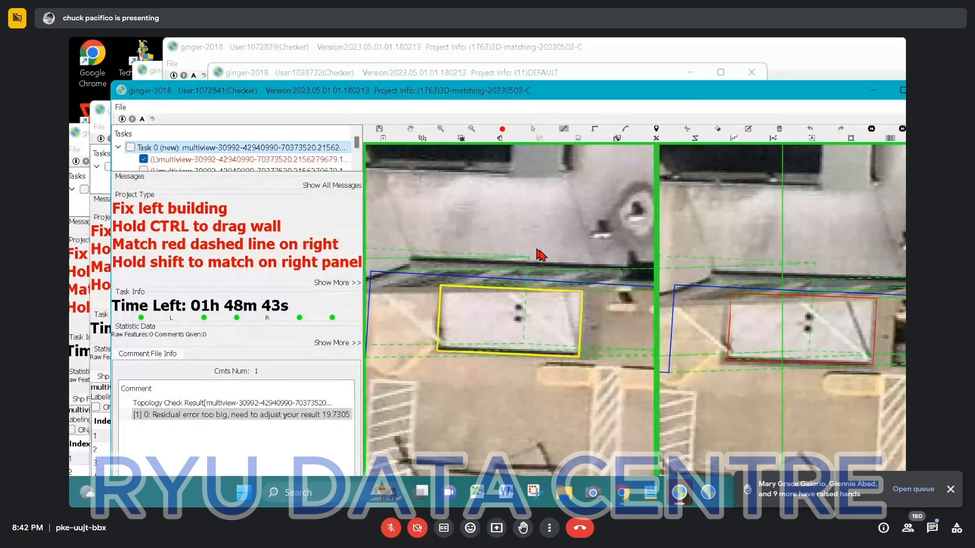
left_click(500, 139)
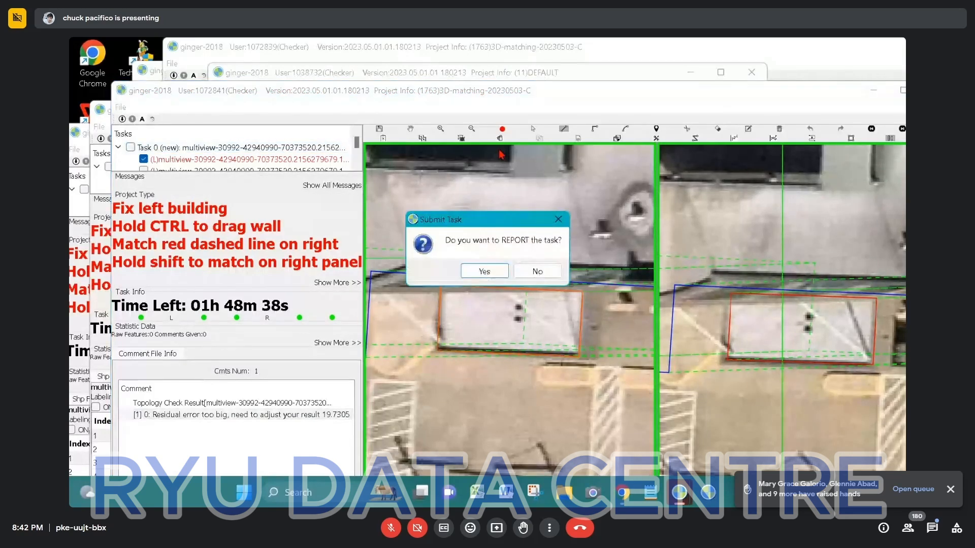
left_click(484, 271)
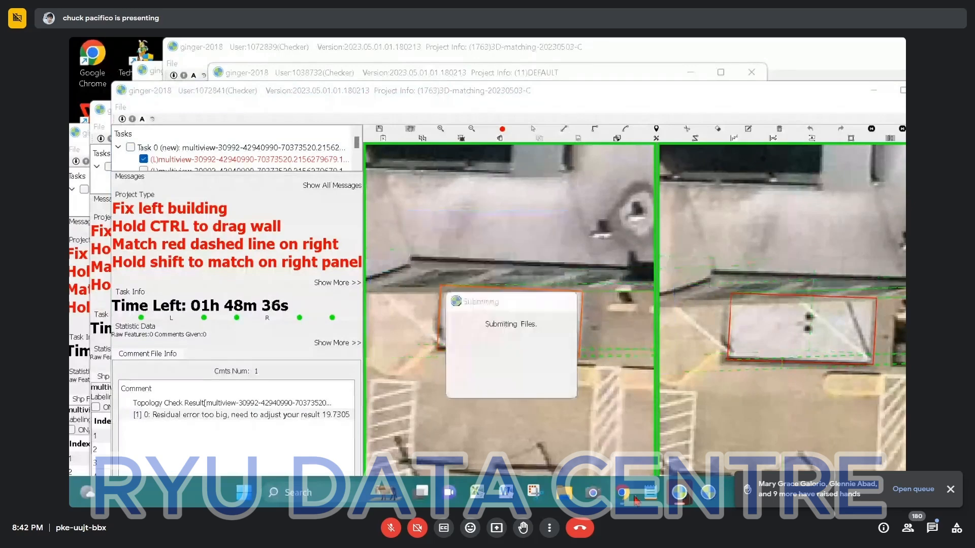
mouse_move(688, 503)
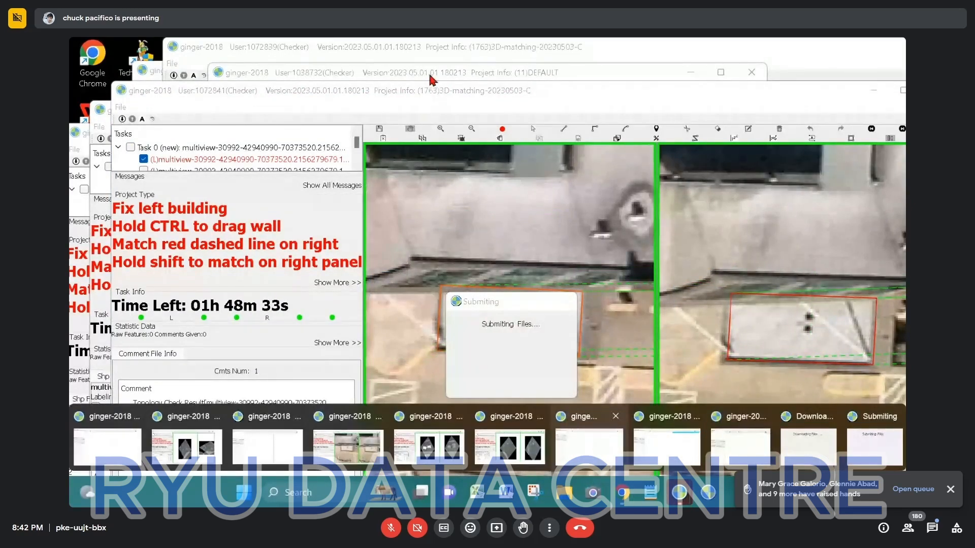
In the multiview-30975 task, check another image pair and delete the building outline over the deck and pool below the house
left_click(80, 133)
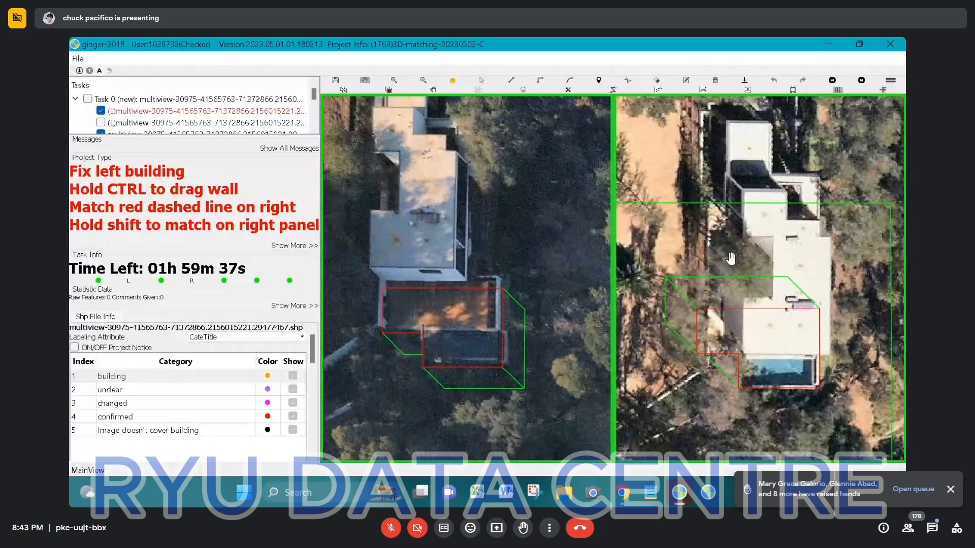
key("Right")
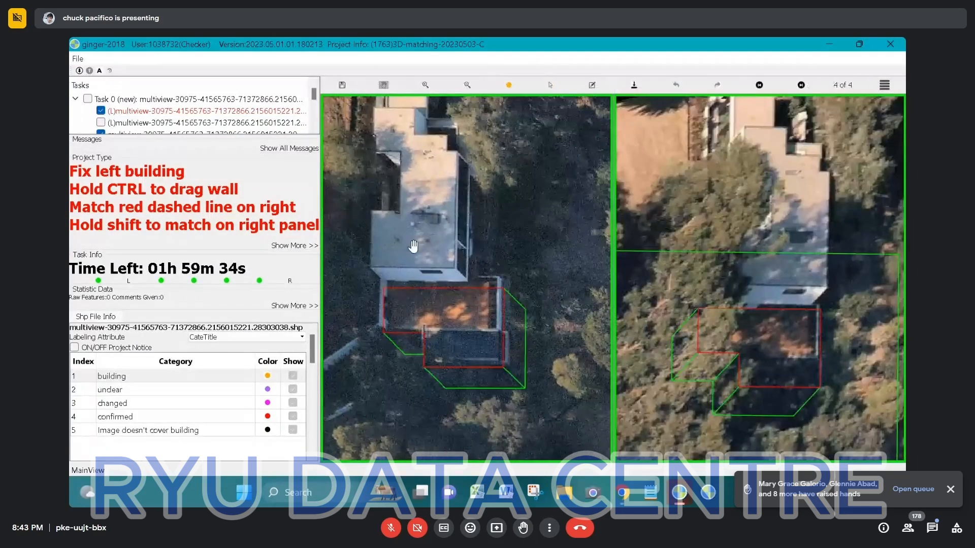
left_click_drag(413, 243, 442, 263)
key("Escape")
left_click_drag(442, 263, 507, 391)
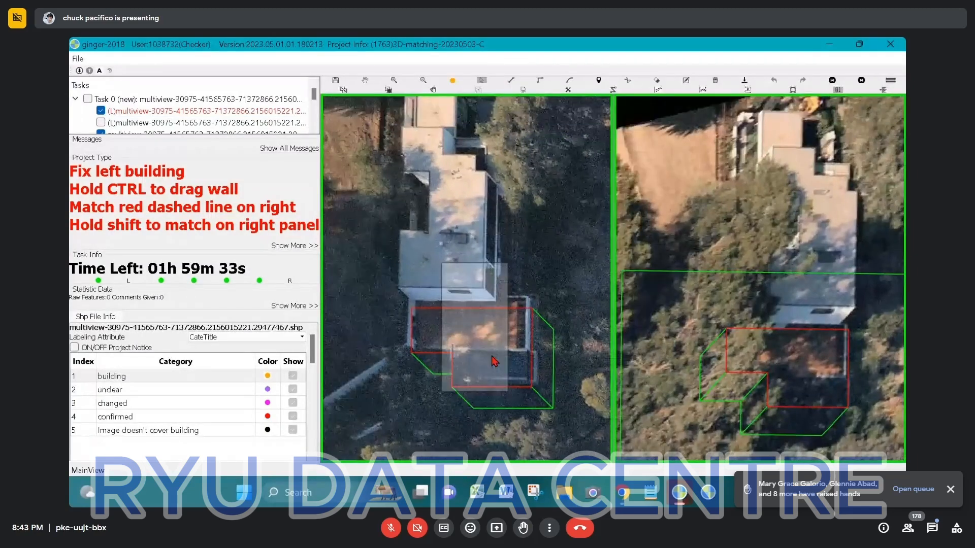
key("Delete")
Trace the stepped main roof as a confirmed outline in the left image and match it to the same roof in the right image
key("4")
key("r")
left_click(484, 172)
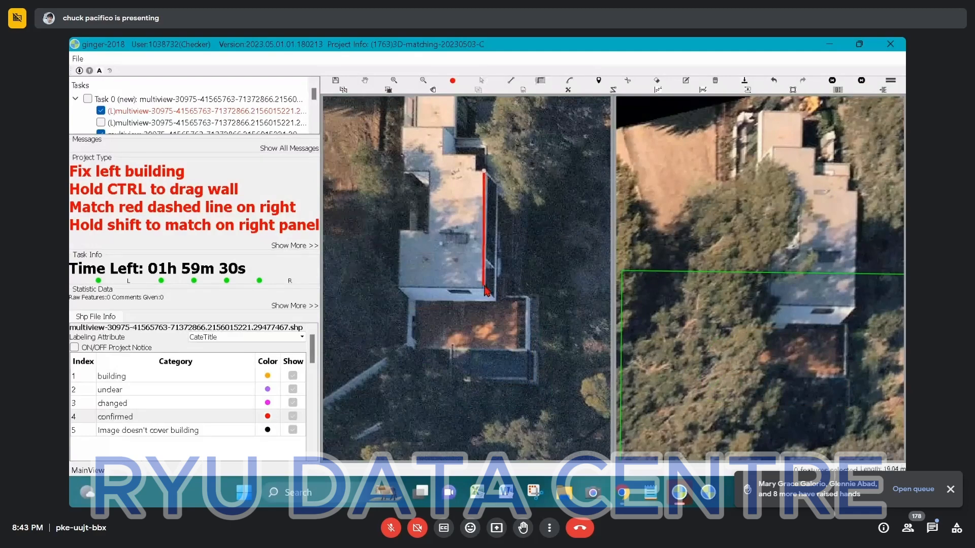
left_click(484, 285)
left_click(400, 284)
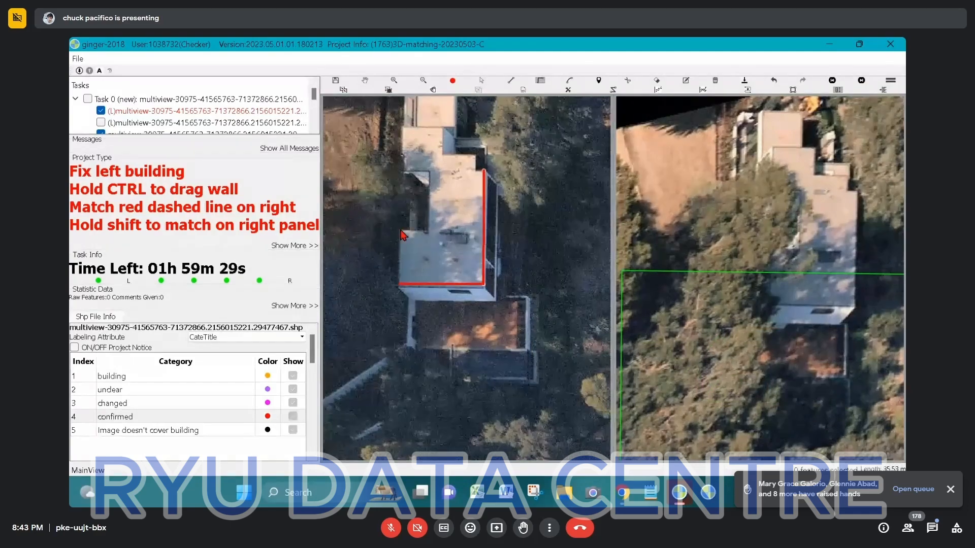
left_click(400, 229)
left_click(429, 229)
left_click(429, 173)
left_click(402, 173)
left_click(402, 129)
left_click(443, 129)
left_click(443, 155)
left_click(474, 155)
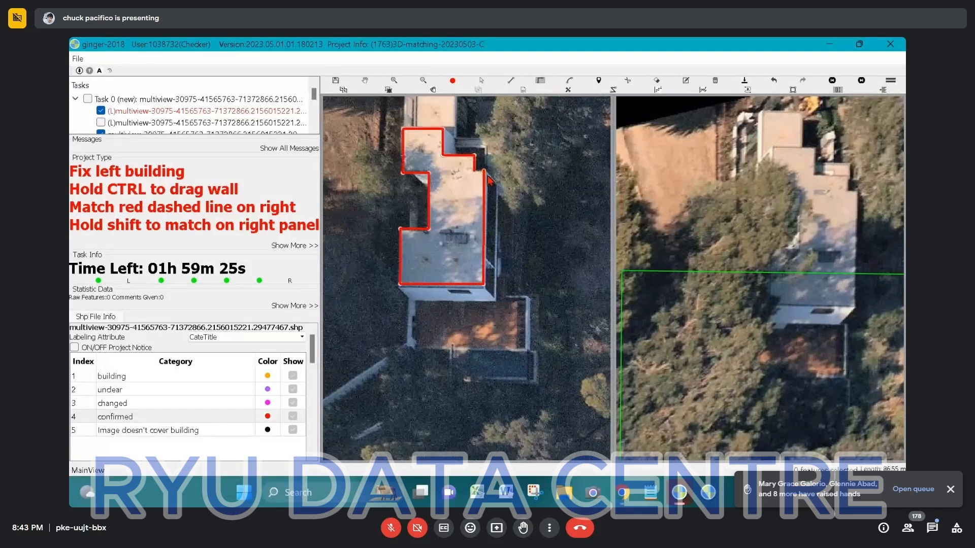
left_click(487, 178)
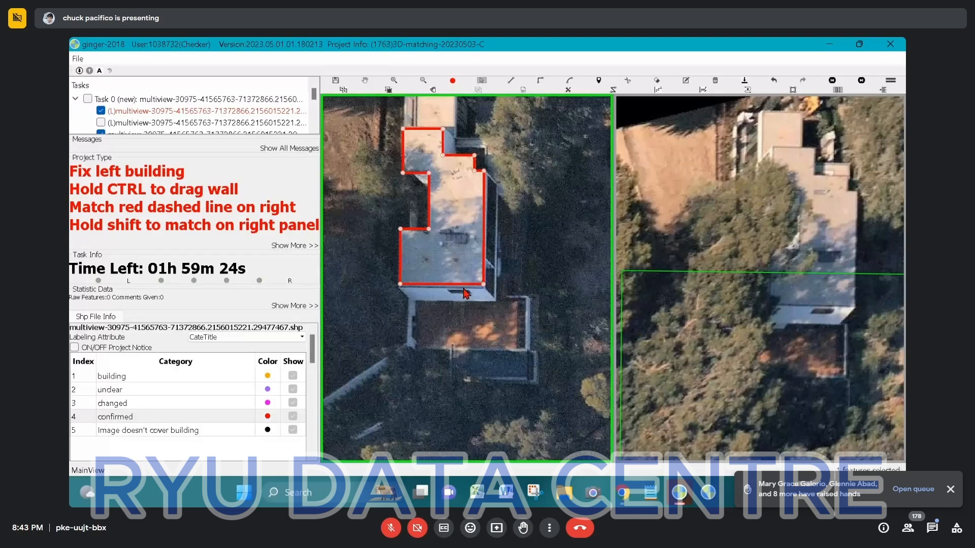
key("shift")
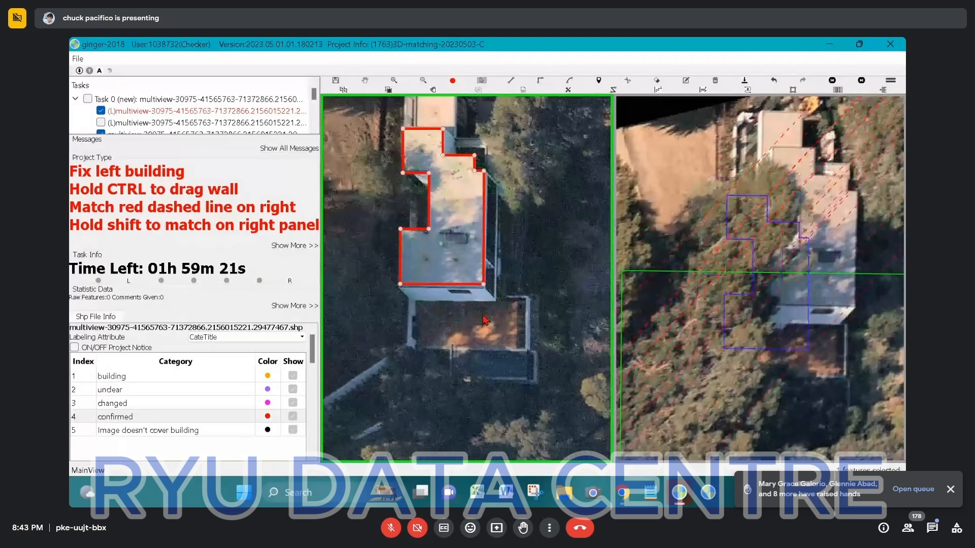
left_click_drag(822, 295, 808, 302)
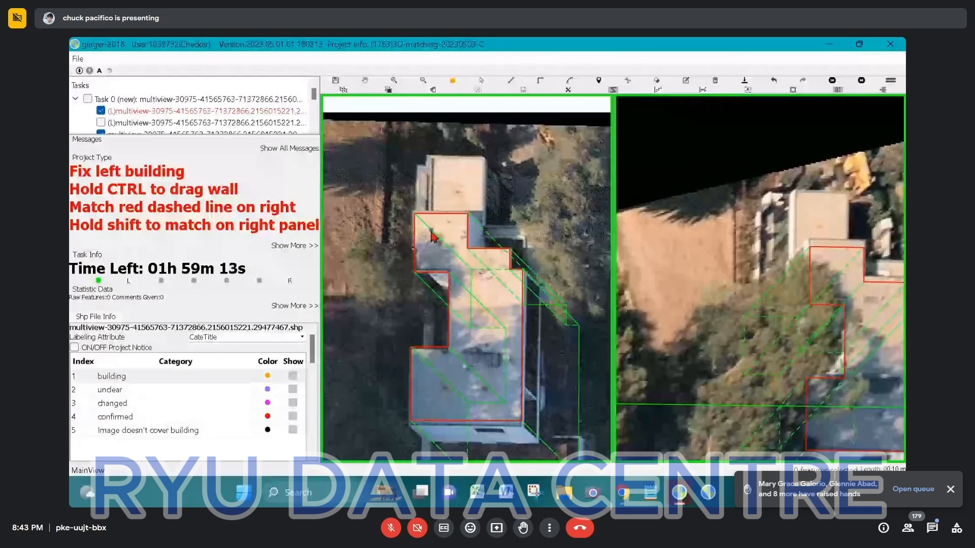
Outline the upper roof block and its small side wing in the left image, and move the outline's top edge onto the roof edge
left_click_drag(432, 234, 536, 251)
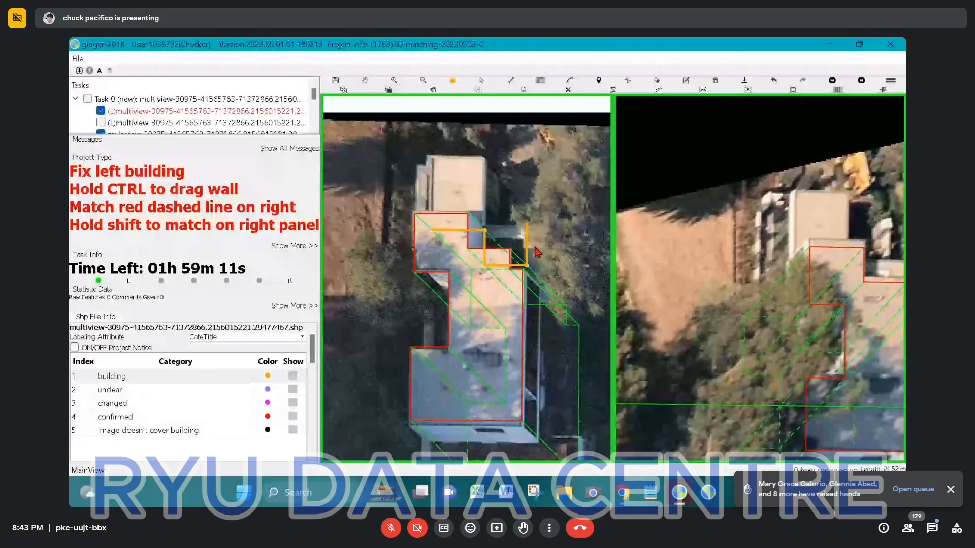
left_click(527, 222)
left_click(483, 222)
left_click(483, 161)
double_click(426, 234)
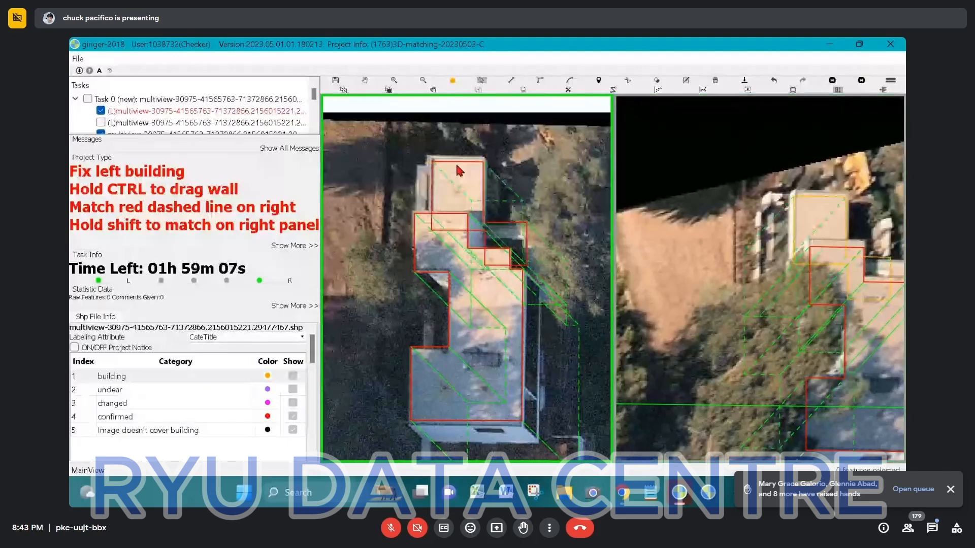
left_click_drag(459, 162, 459, 154)
key("r")
left_click(483, 223)
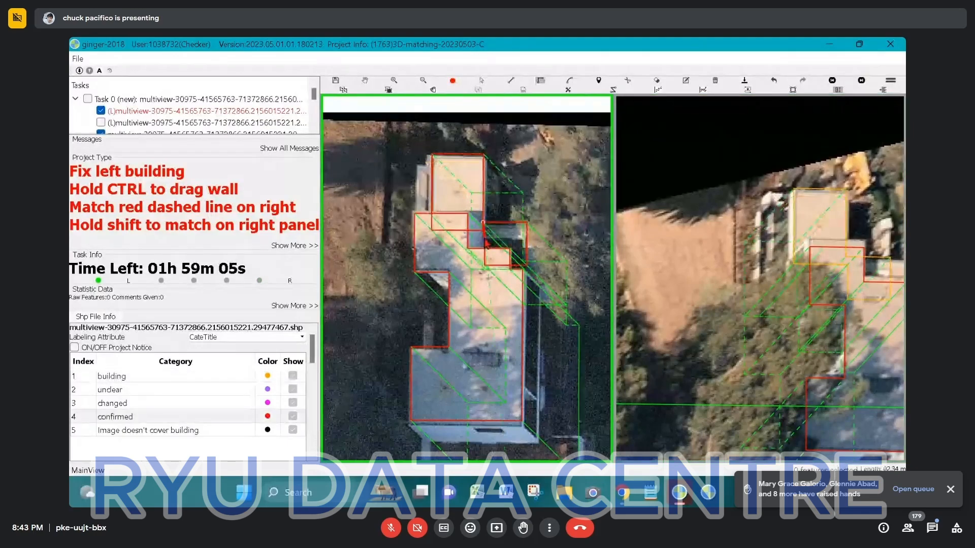
scroll(486, 243, "up", 3)
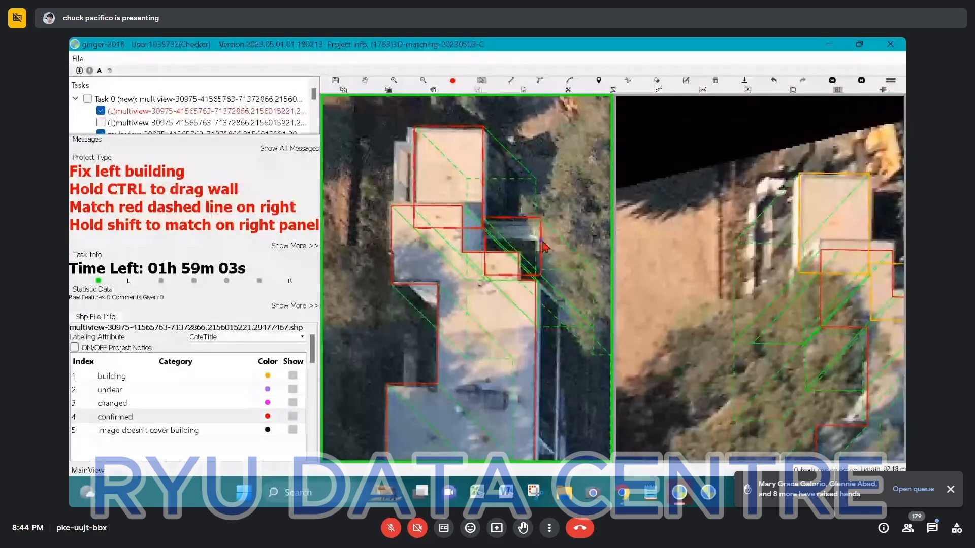
Try to extend the upper block's outline outward over the narrow strip along its left side, and undo that extension
left_click(415, 149)
left_click_drag(416, 150, 396, 173)
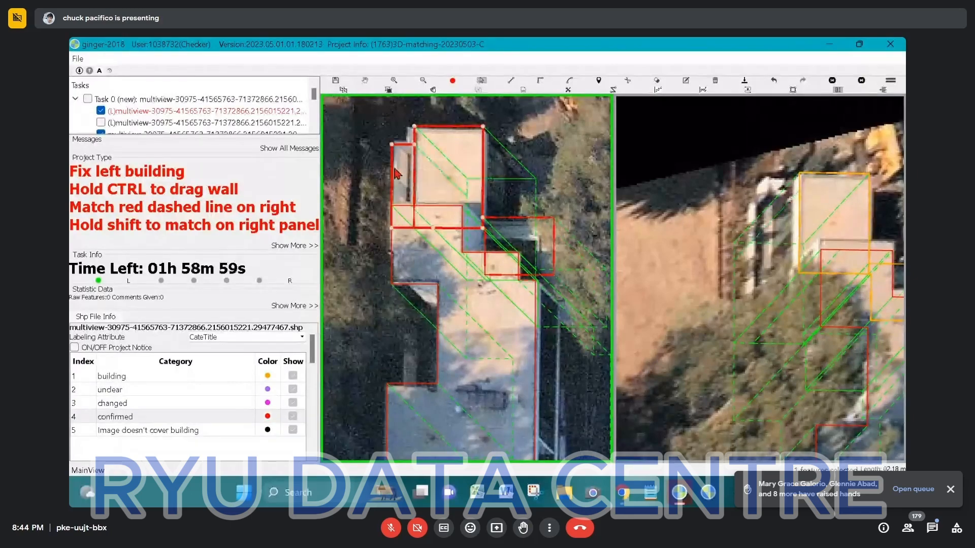
scroll(437, 182, "down", 4)
key("ctrl+z")
Move the outer edge of the small side wing's outline farther out from the building in the left image
scroll(466, 251, "up", 3)
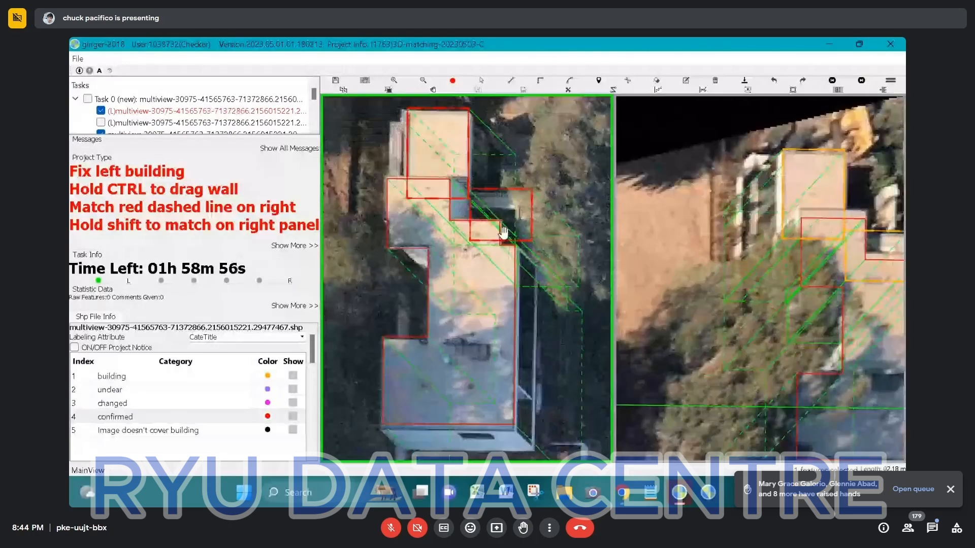
key("s")
left_click_drag(534, 209, 551, 209)
key("h")
left_click_drag(527, 197, 430, 200)
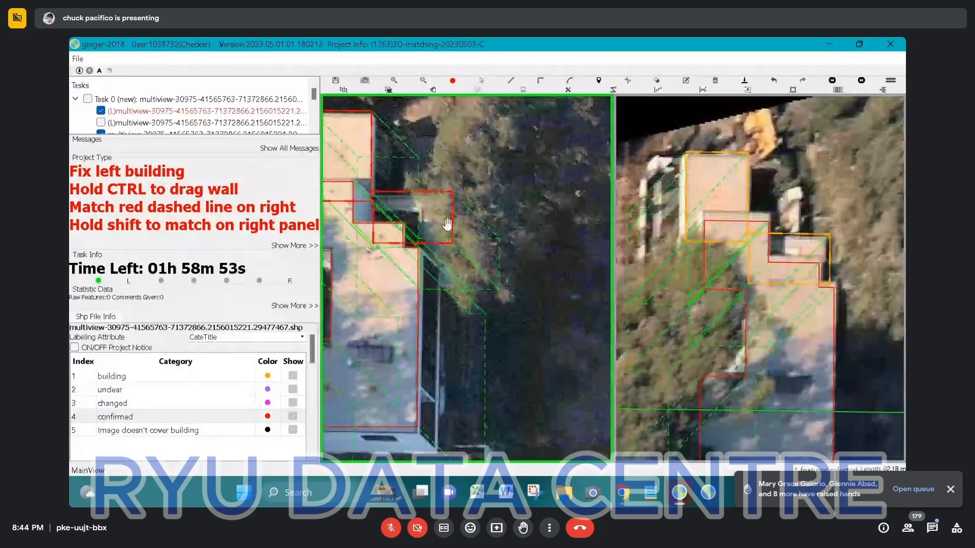
Select all the roof outlines and compare them with the roofs in the task's other image pairs
scroll(448, 224, "down", 4)
key("s")
key("ctrl+a")
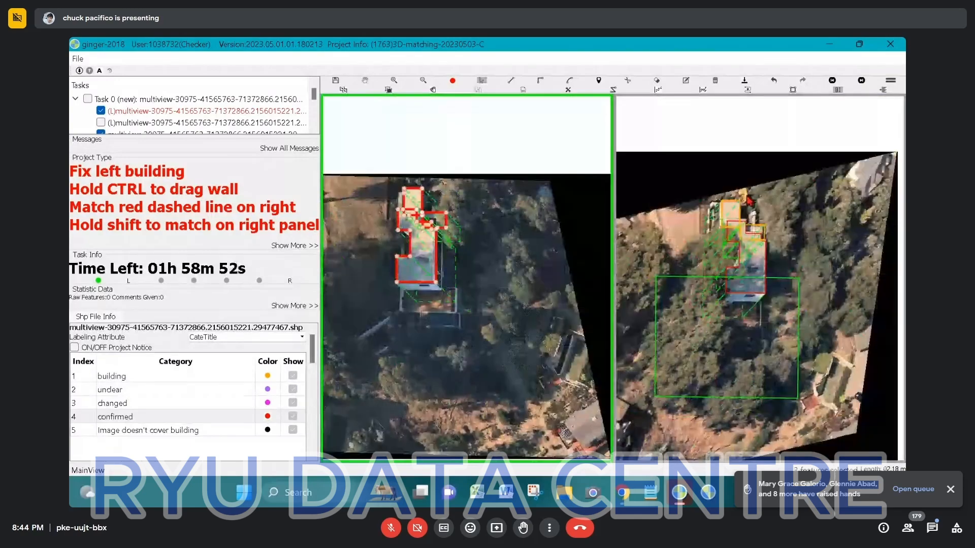
left_click(748, 198)
scroll(751, 195, "up", 3)
left_click(759, 86)
left_click(759, 86)
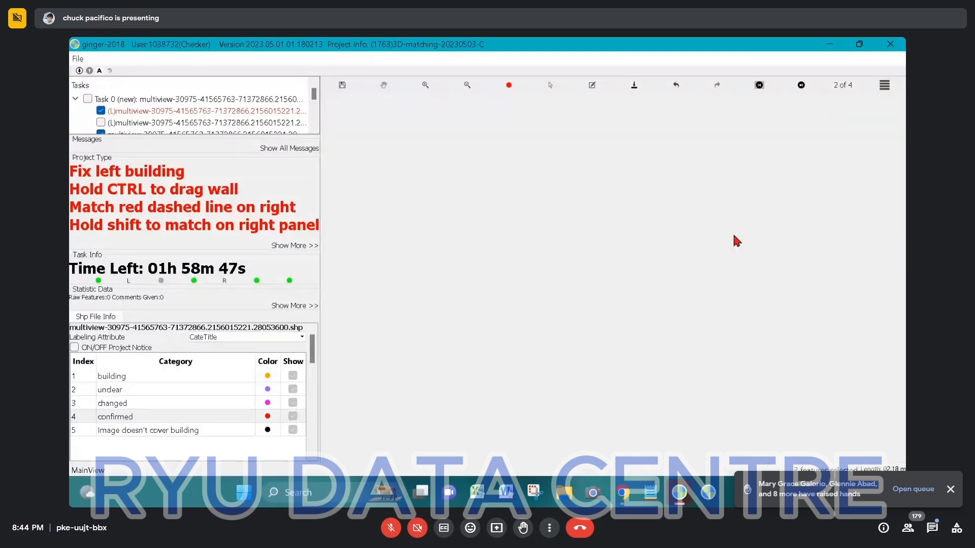
key("Left")
key("Left")
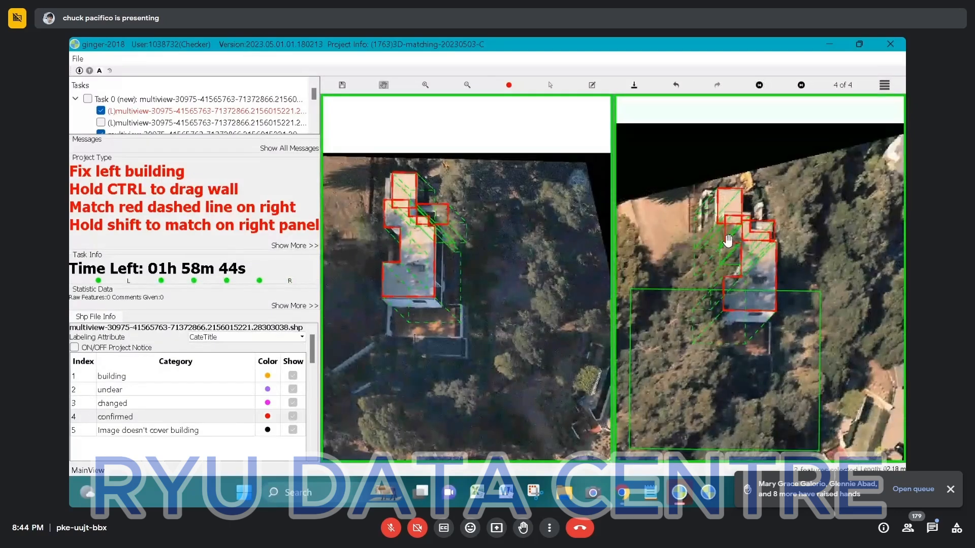
key("space")
key("space")
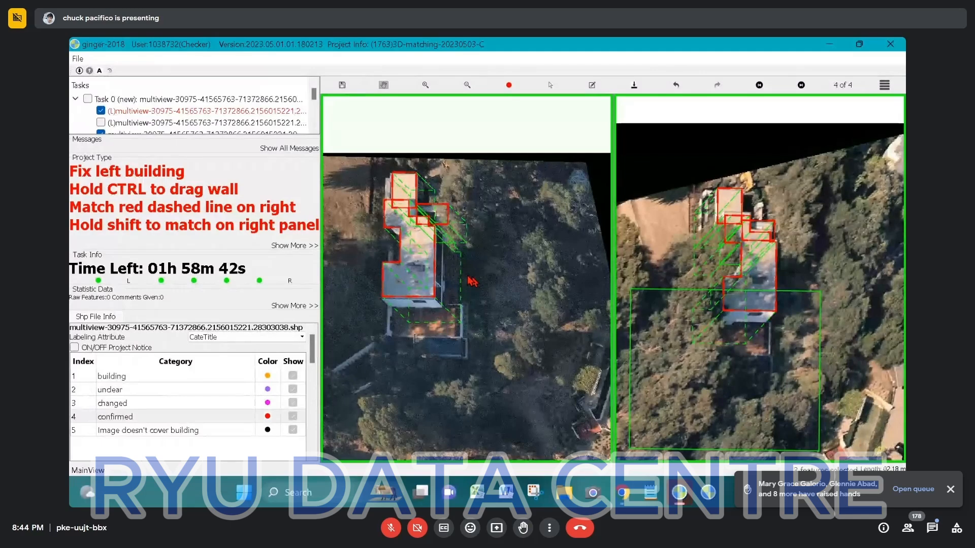
Run the task's topology check and locate the building flagged by the "Drag sidewall to correct bottom" comment
key("Return")
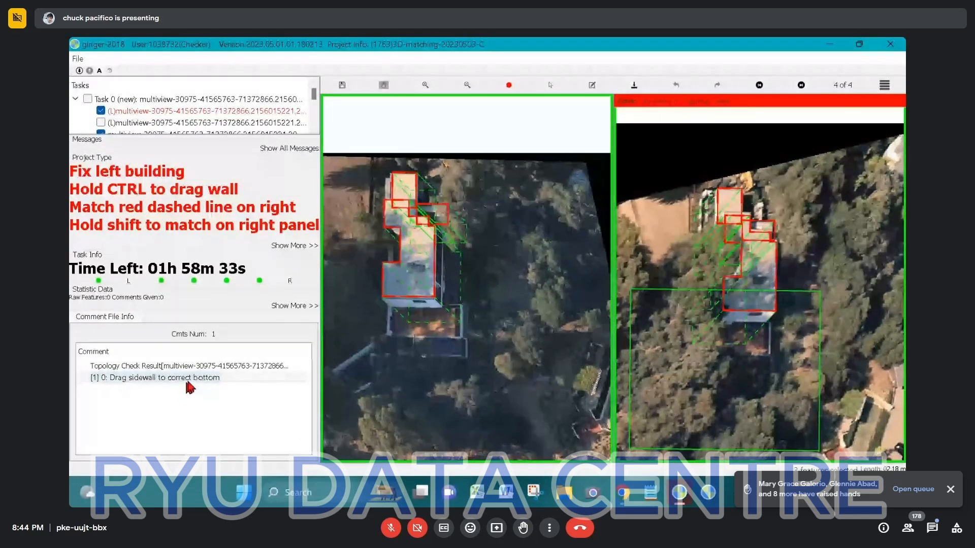
double_click(189, 388)
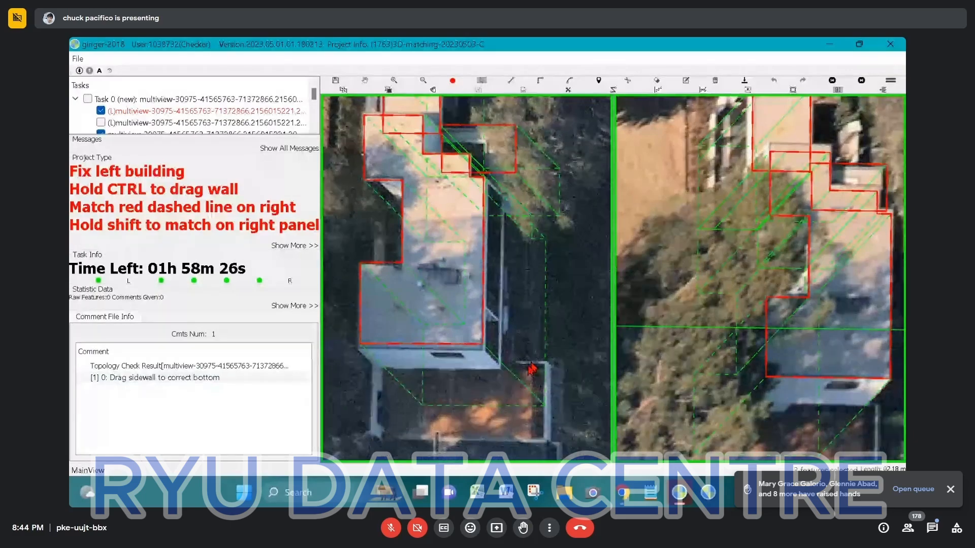
scroll(527, 367, "down", 2)
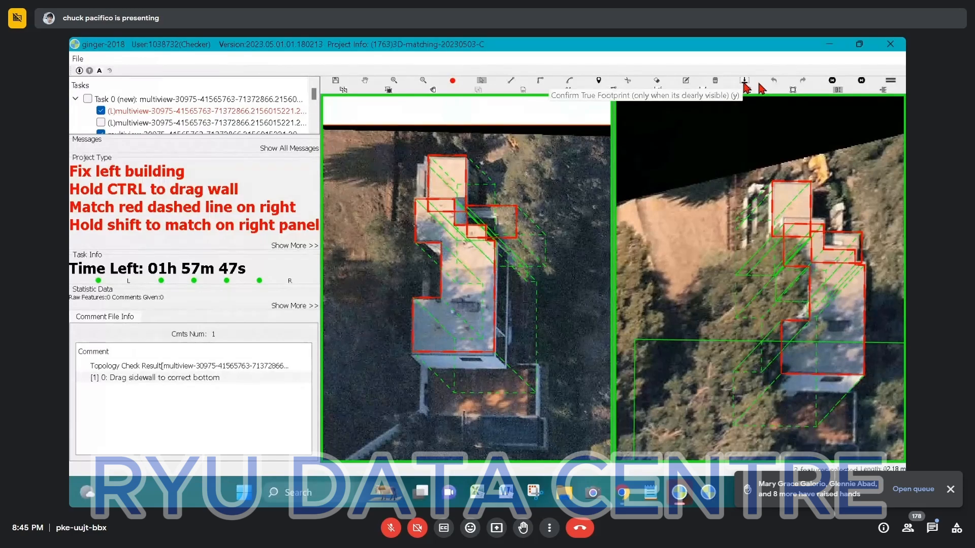
Restore the window, look at the multiview-30992 task behind it and return to the maximized multiview-30975 task
left_click(859, 45)
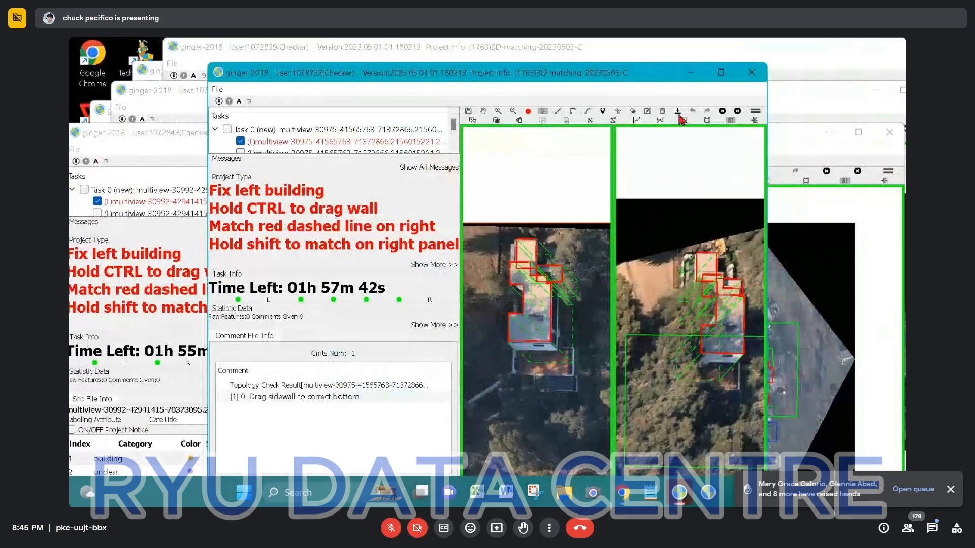
left_click(720, 74)
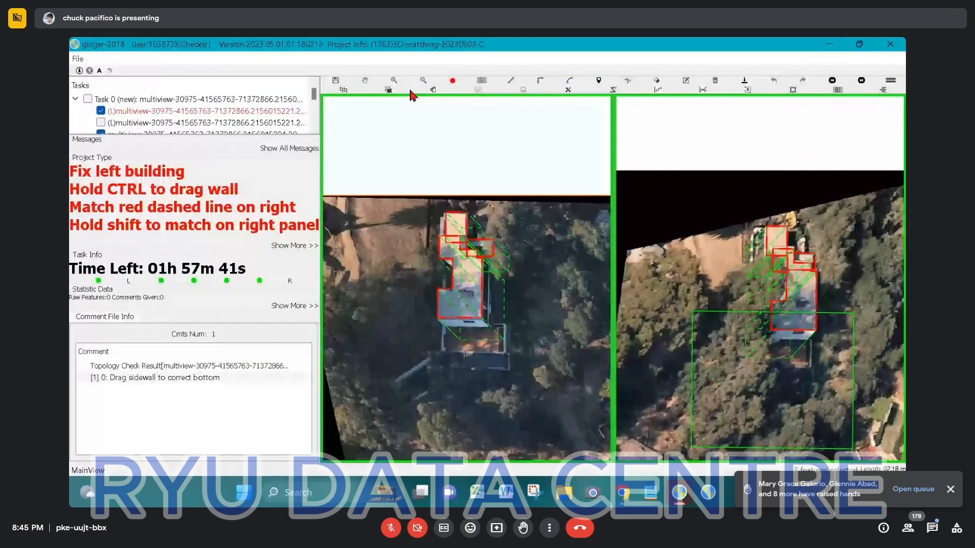
left_click(859, 44)
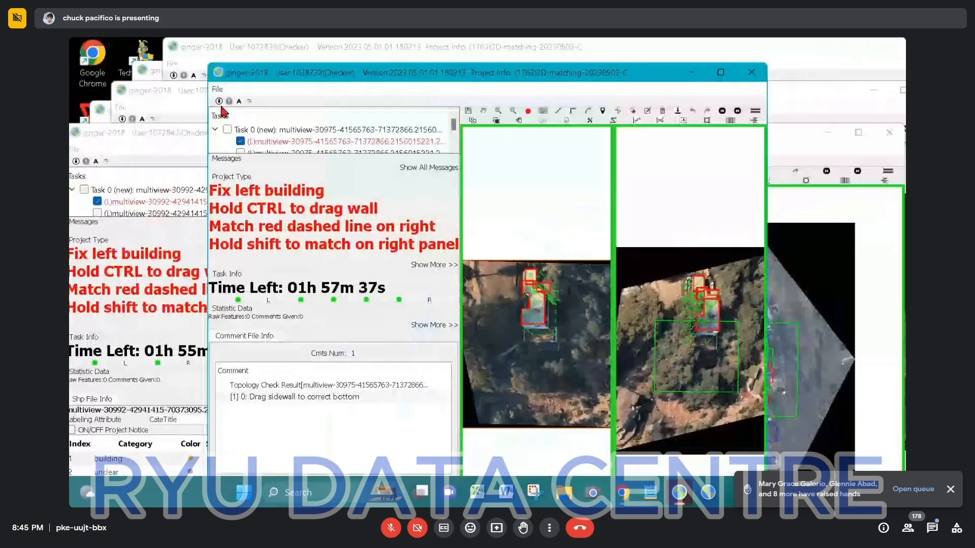
left_click(158, 133)
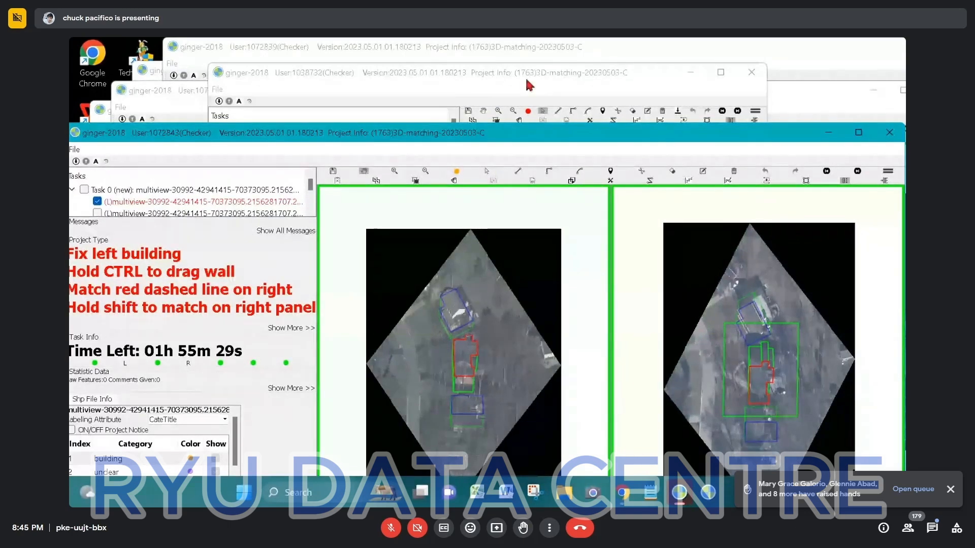
double_click(564, 72)
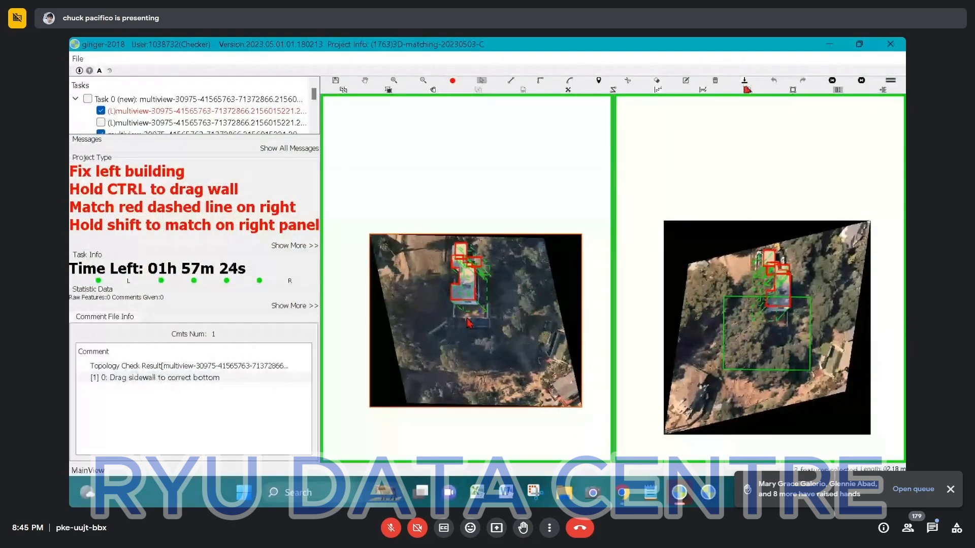
Examine the flagged house's roof outlines in both images with the green sidewall lines shown and hidden
scroll(469, 322, "up", 3)
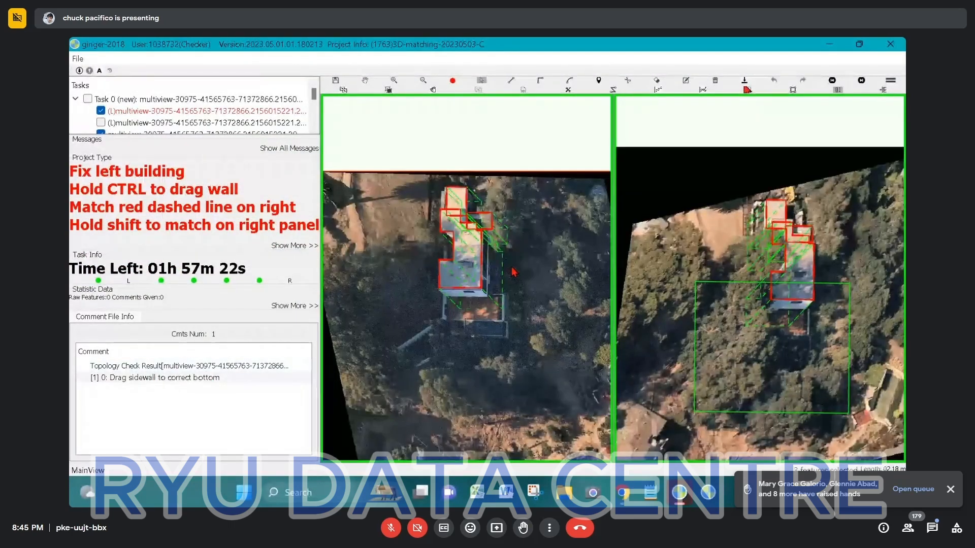
scroll(513, 269, "up", 3)
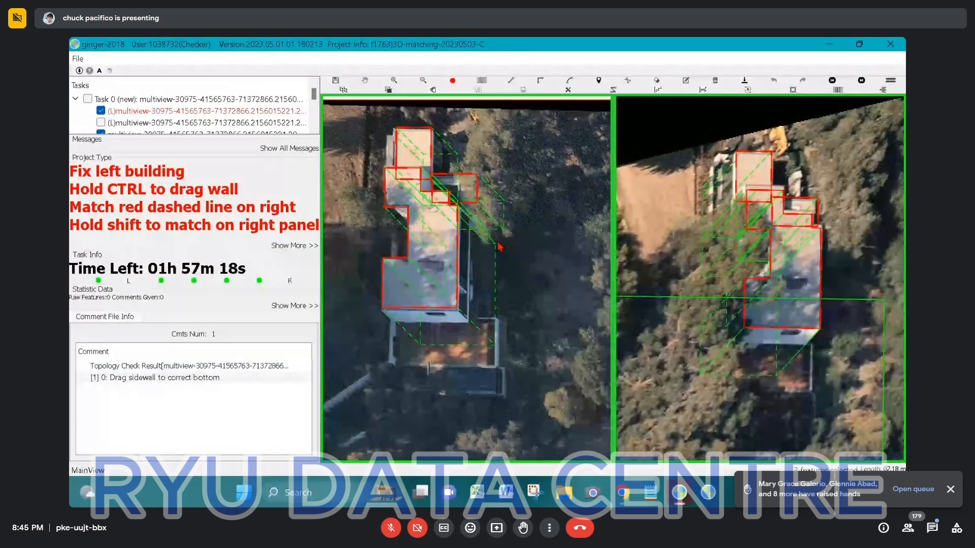
key("e")
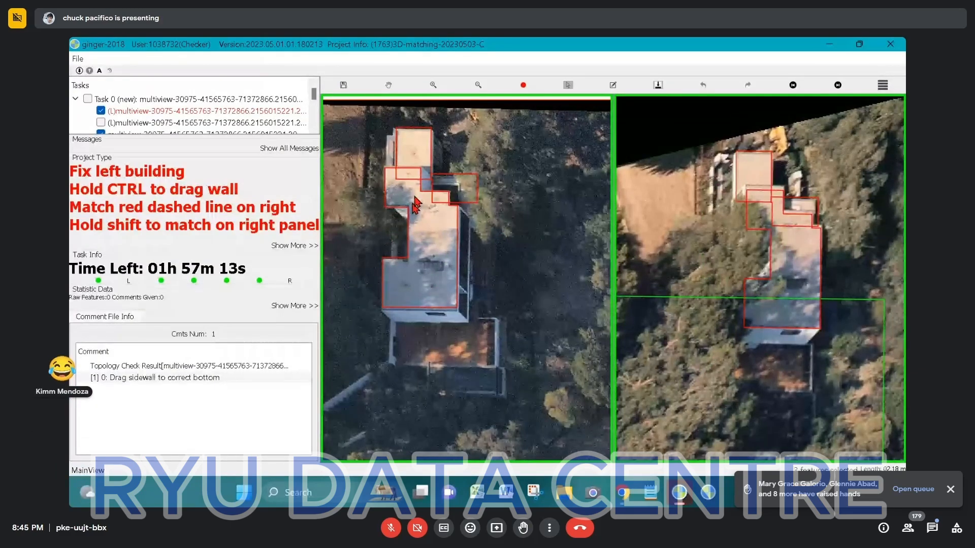
scroll(415, 208, "up", 2)
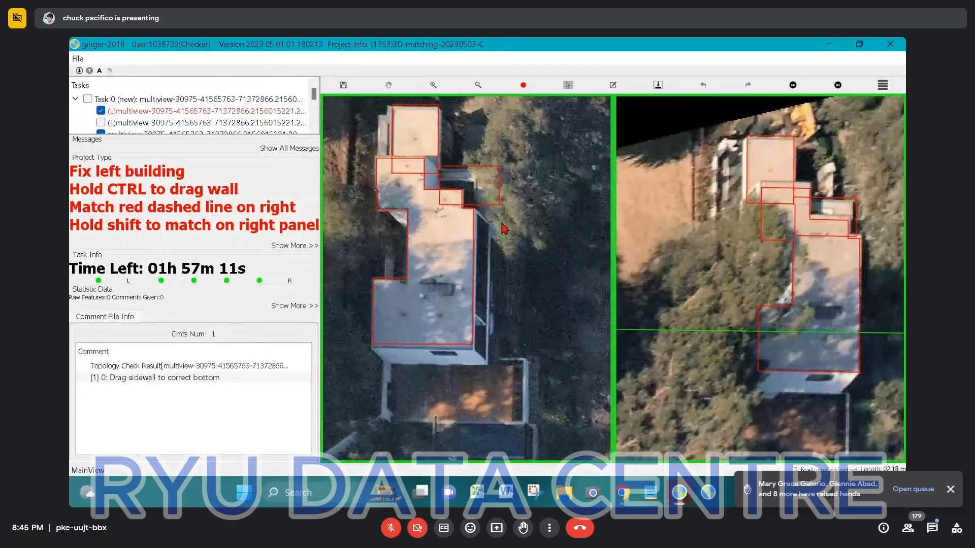
left_click(492, 330)
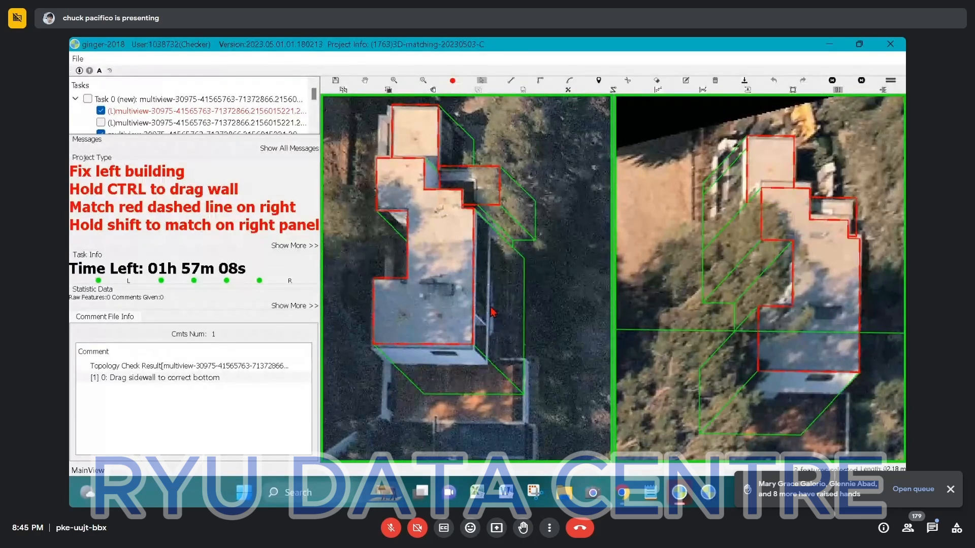
left_click(491, 309)
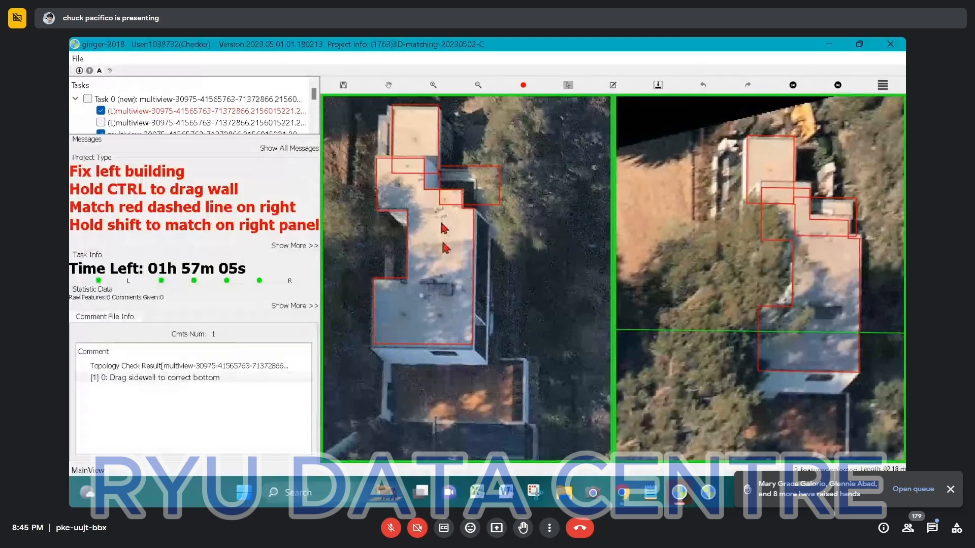
key("space")
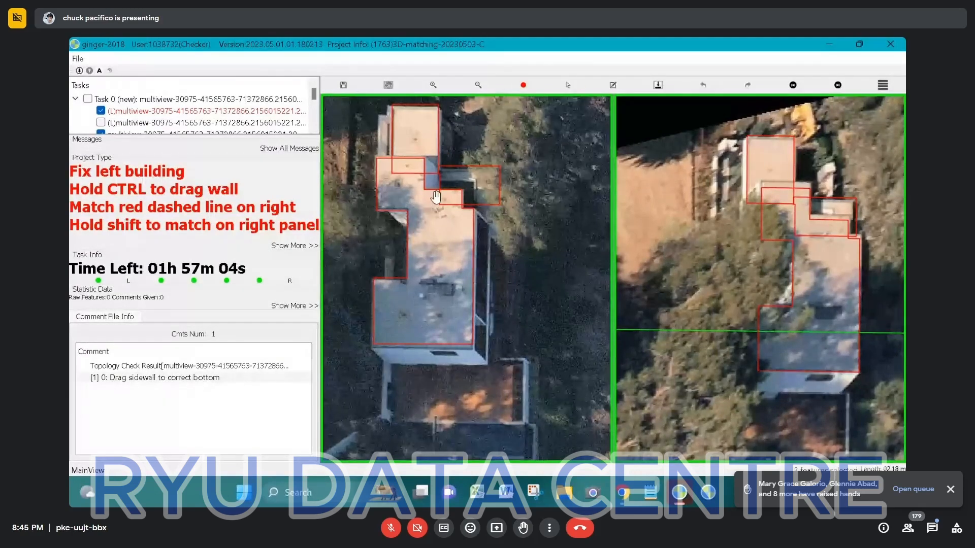
Try projecting the main roof's dashed sidewall down to the building's base in the left image and check its bottom corner
left_click_drag(436, 200, 454, 272)
left_click(454, 274)
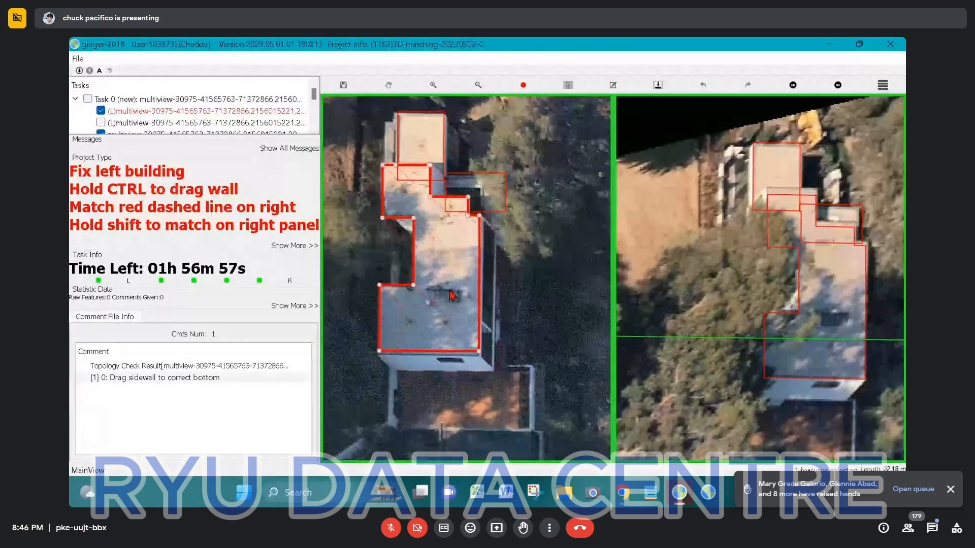
key("ctrl")
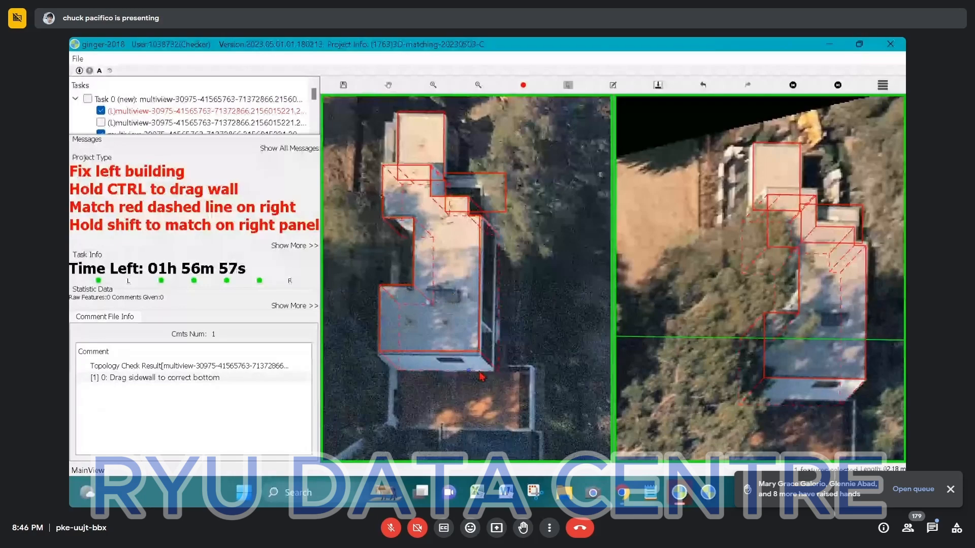
scroll(481, 376, "up", 1)
scroll(481, 377, "up", 1)
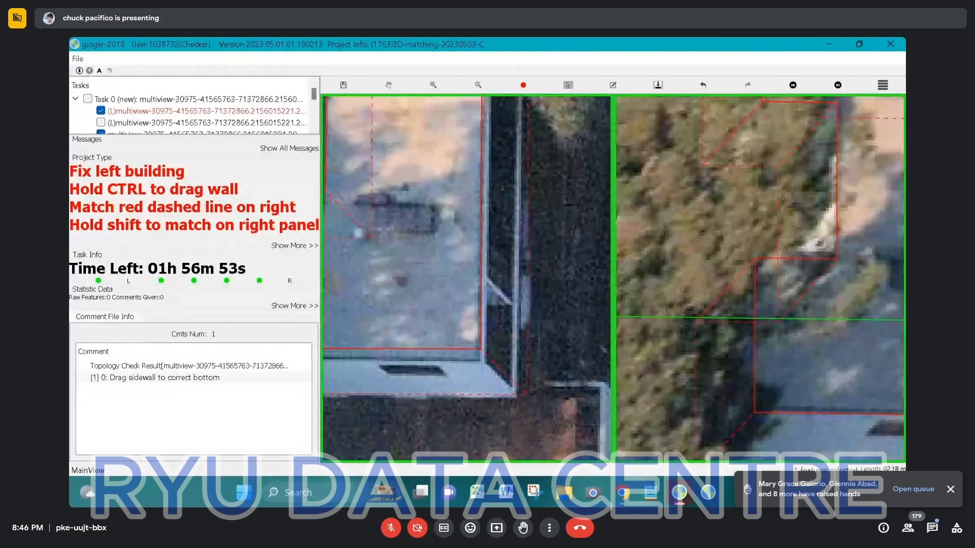
scroll(521, 382, "down", 3)
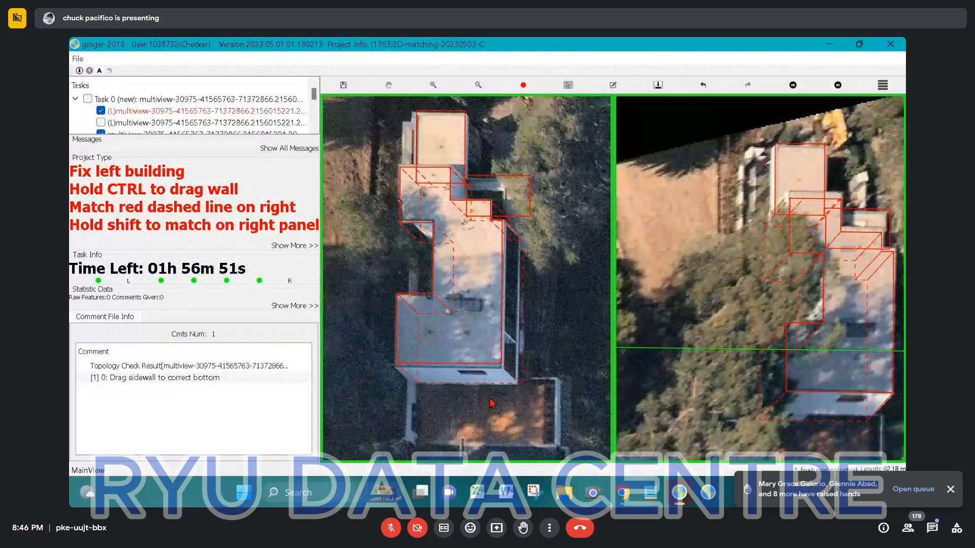
scroll(491, 403, "up", 1)
scroll(568, 390, "up", 1)
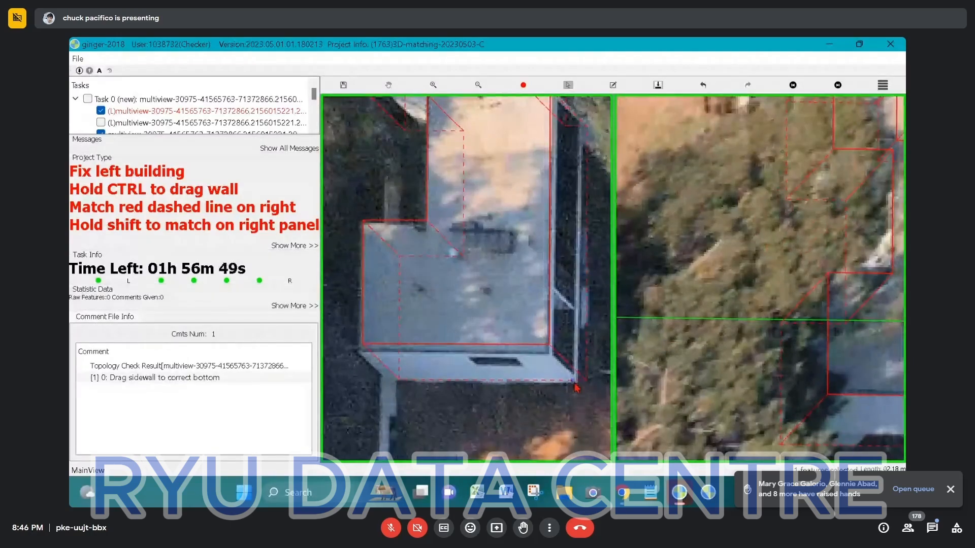
scroll(537, 359, "down", 3)
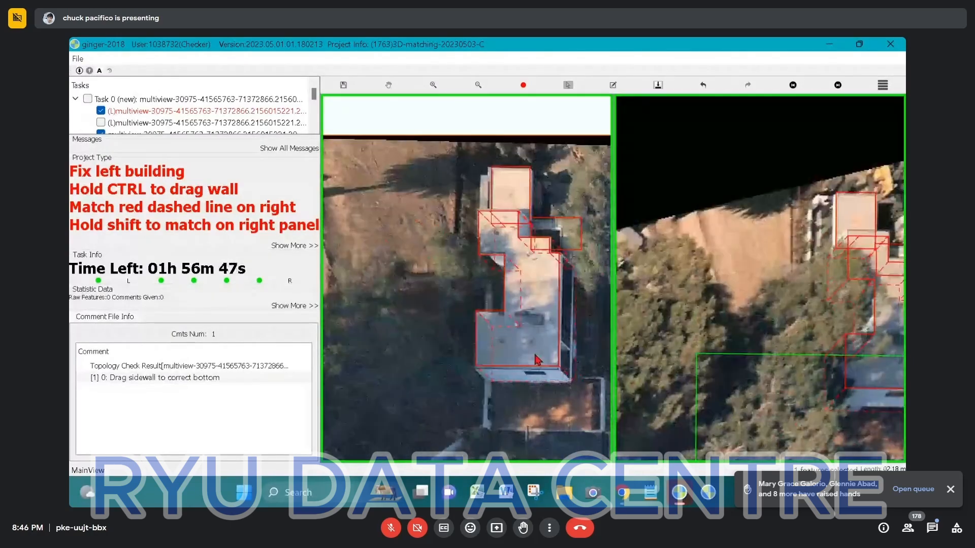
Pull the main roof's sidewall well past the building's base in the left image, and undo the sidewall changes
key("space")
left_click_drag(541, 288, 481, 267)
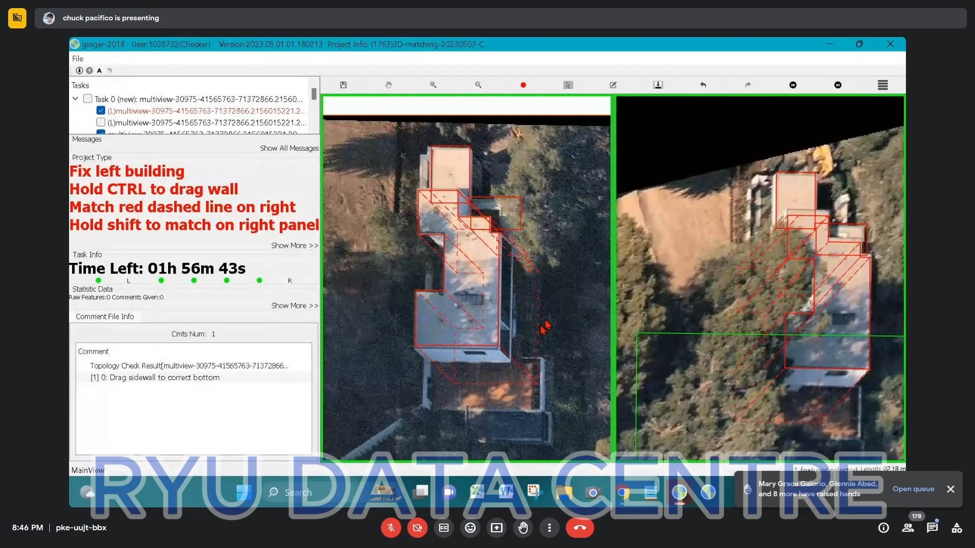
key("ctrl+z")
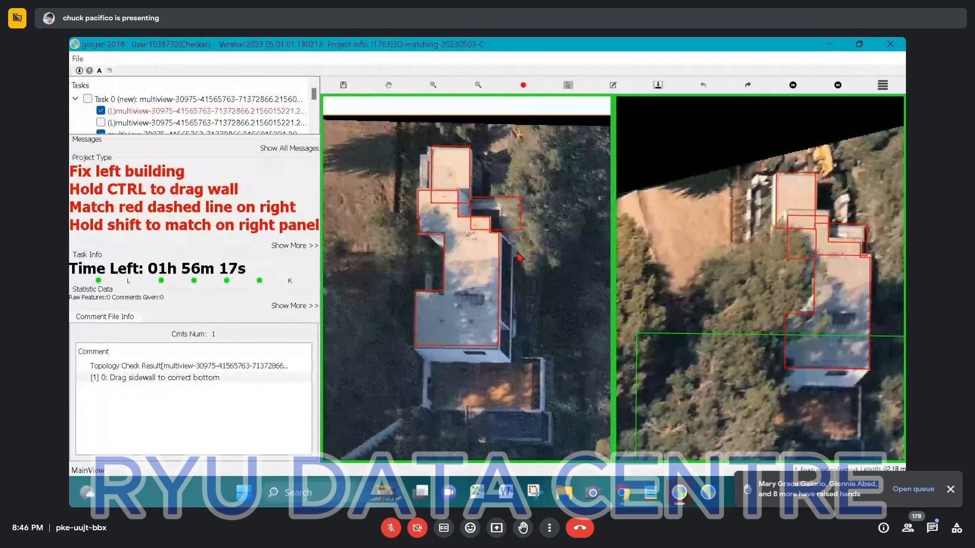
Reselect the main roof in the left image, project its sidewall to the wall's base again and undo it
scroll(486, 200, "up", 1)
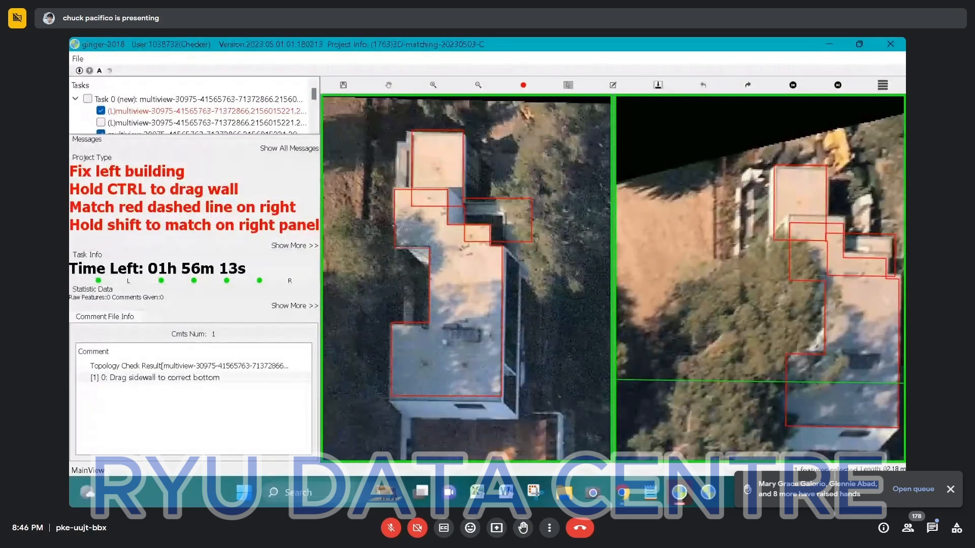
scroll(567, 271, "down", 1)
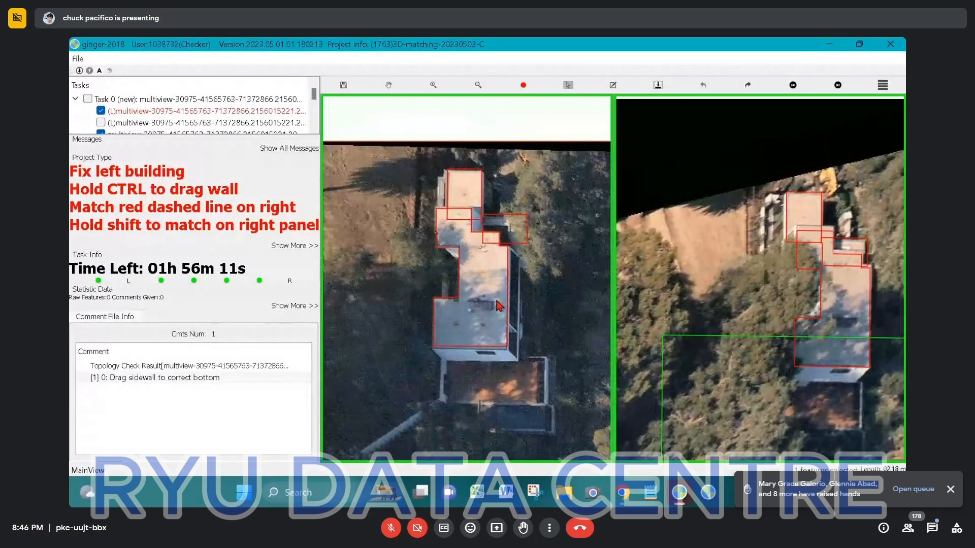
scroll(492, 334, "up", 1)
left_click(476, 306)
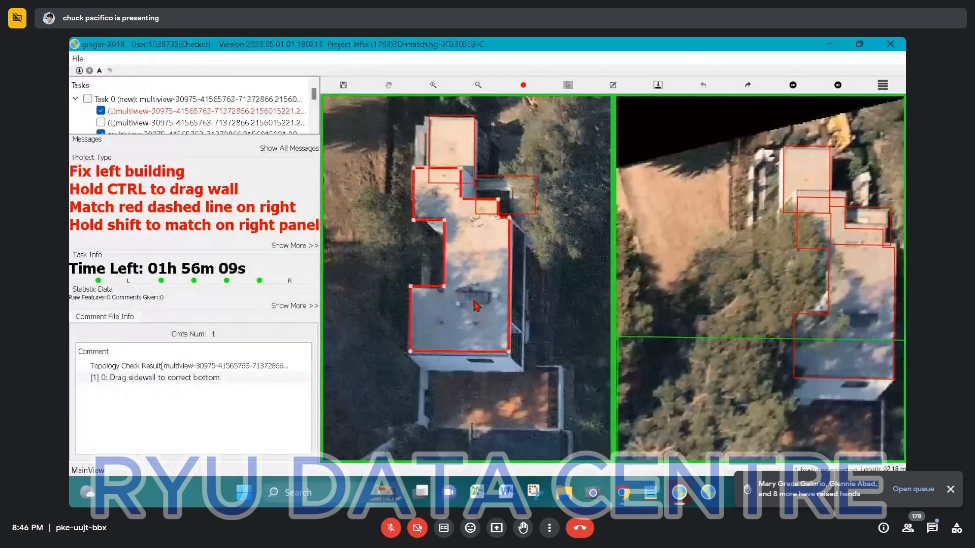
left_click(541, 318)
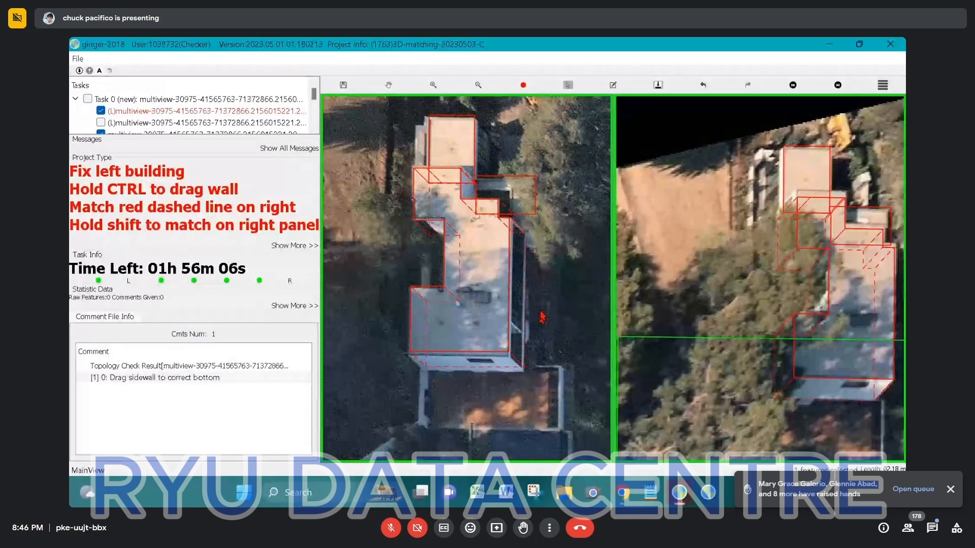
key("ctrl+z")
scroll(540, 318, "down", 1)
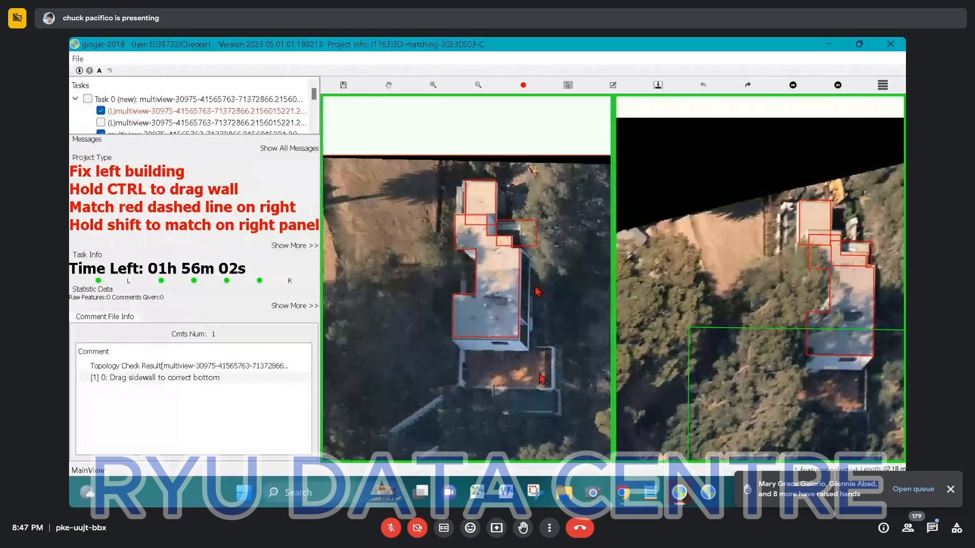
Project the main roof's sidewall to the wall's base in the right image and extend it slightly below the base
scroll(531, 363, "up", 1)
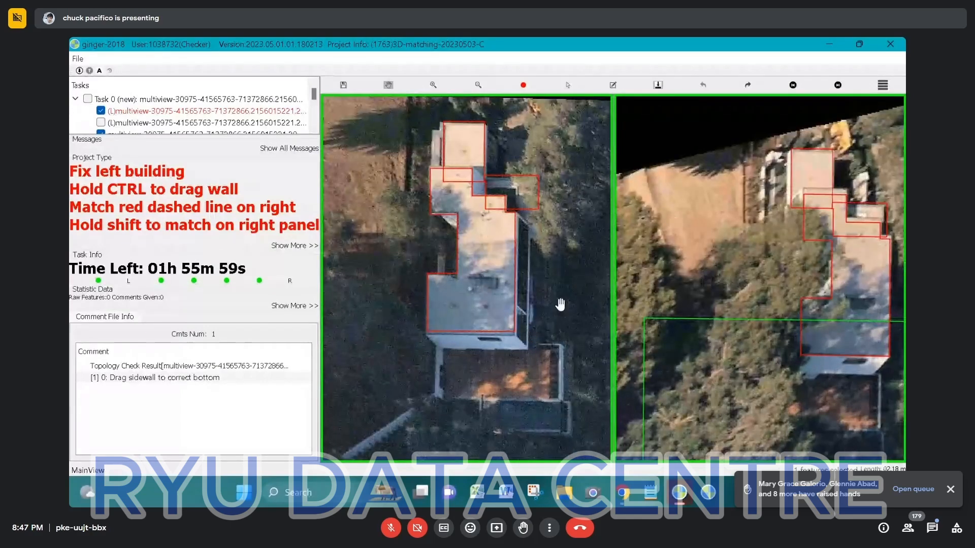
scroll(733, 322, "up", 1)
scroll(792, 274, "up", 1)
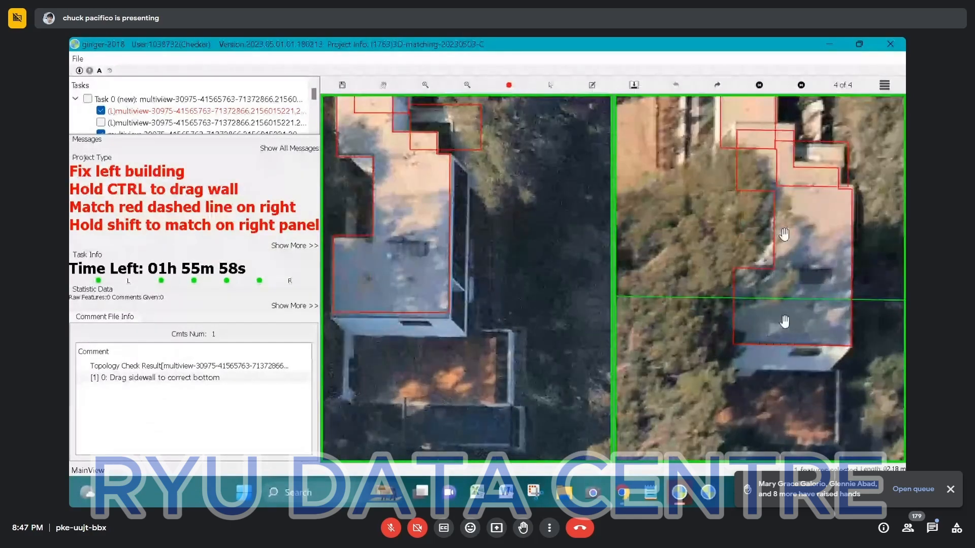
left_click(821, 285)
left_click(784, 362)
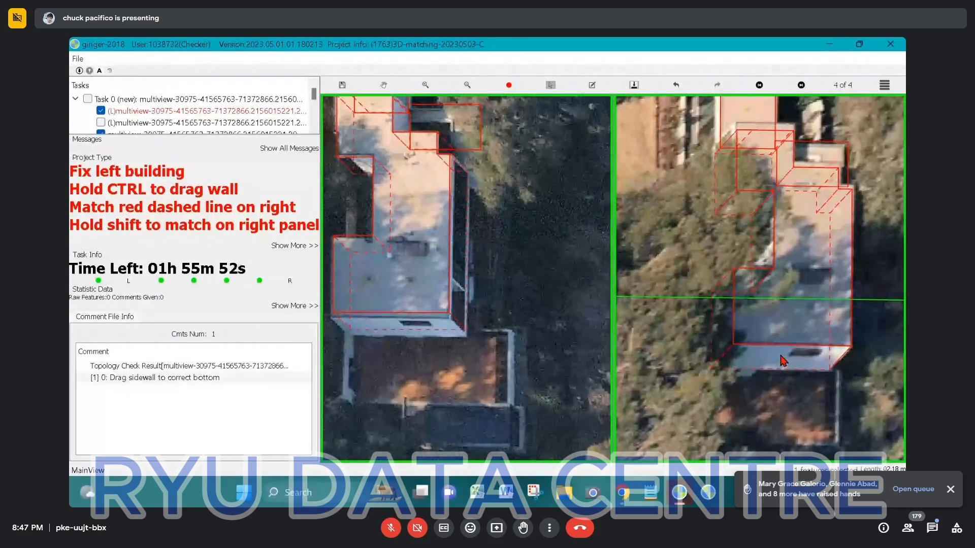
scroll(785, 359, "down", 2)
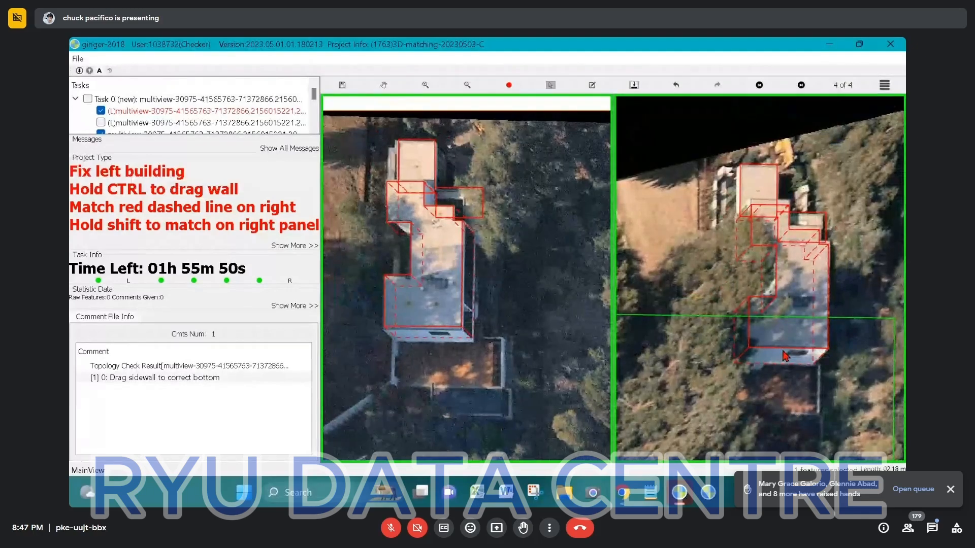
left_click(800, 338)
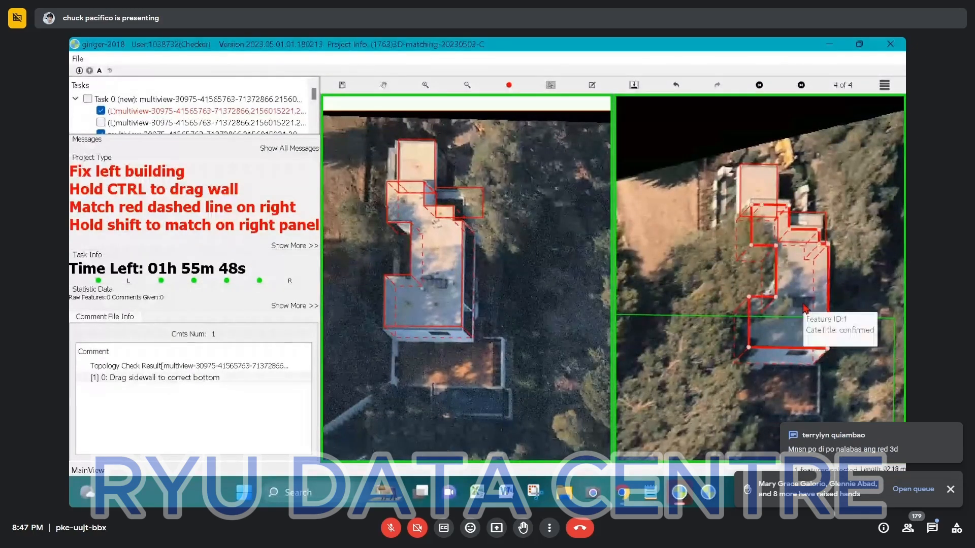
left_click_drag(796, 340, 785, 351)
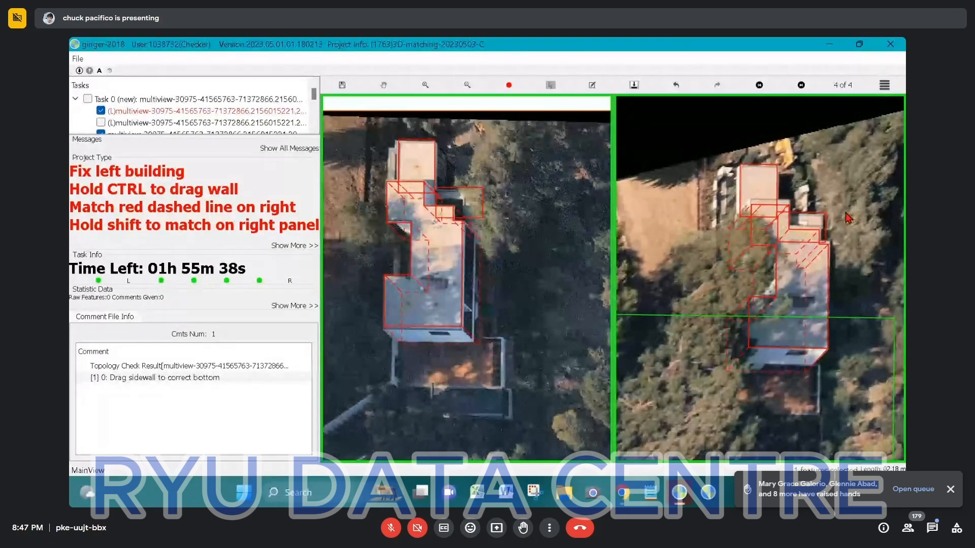
Compare the dashed sidewall with the building in all four image pairs, with outlines hidden and shown, and display the green sidewall lines
key("Left")
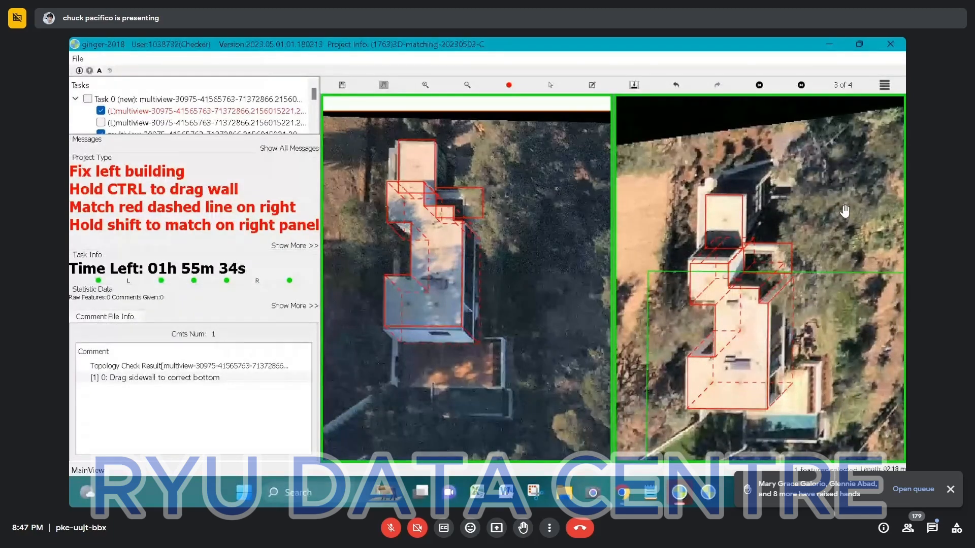
key("Left")
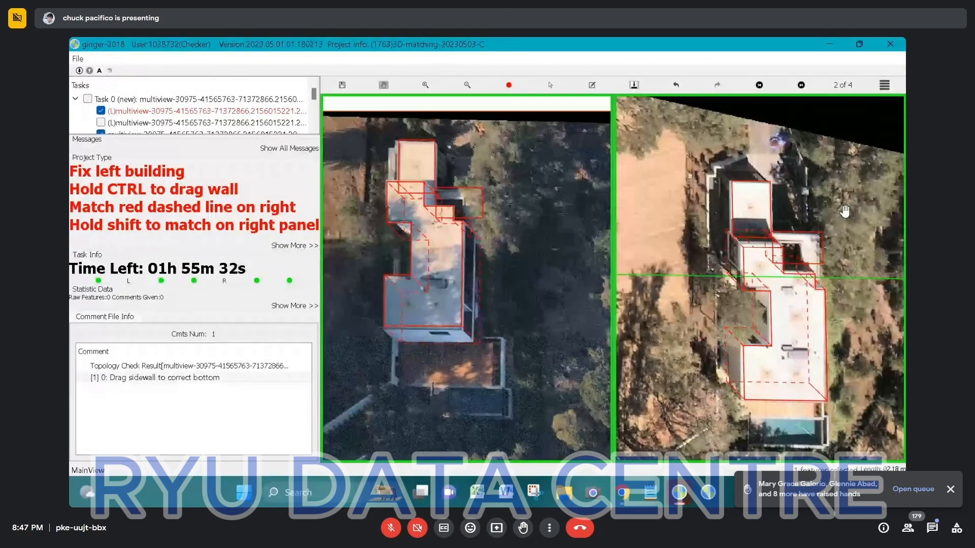
key("Left")
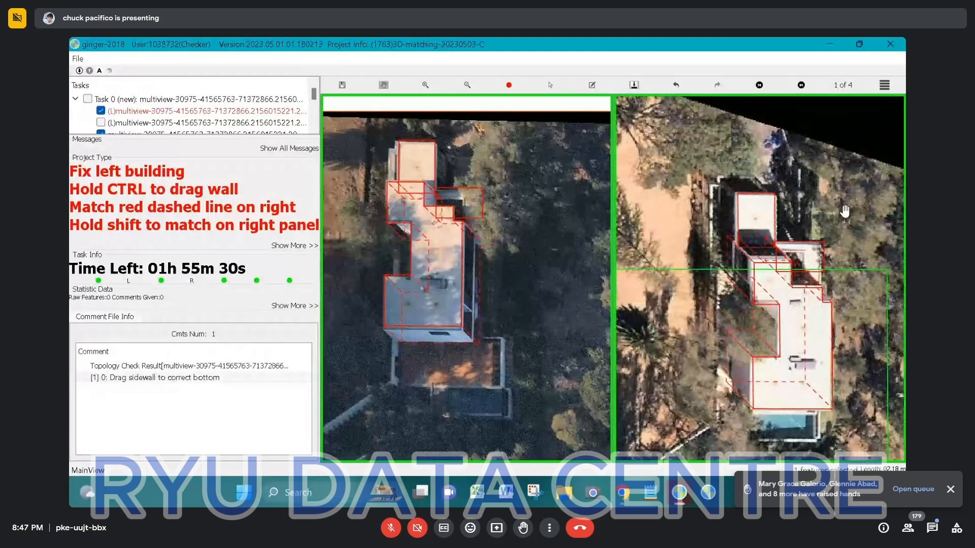
key("Left")
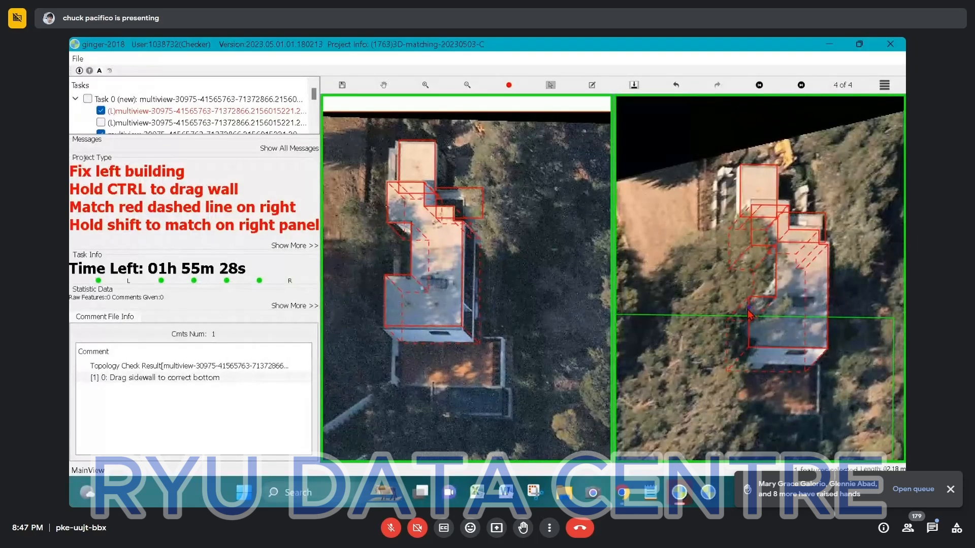
key("space")
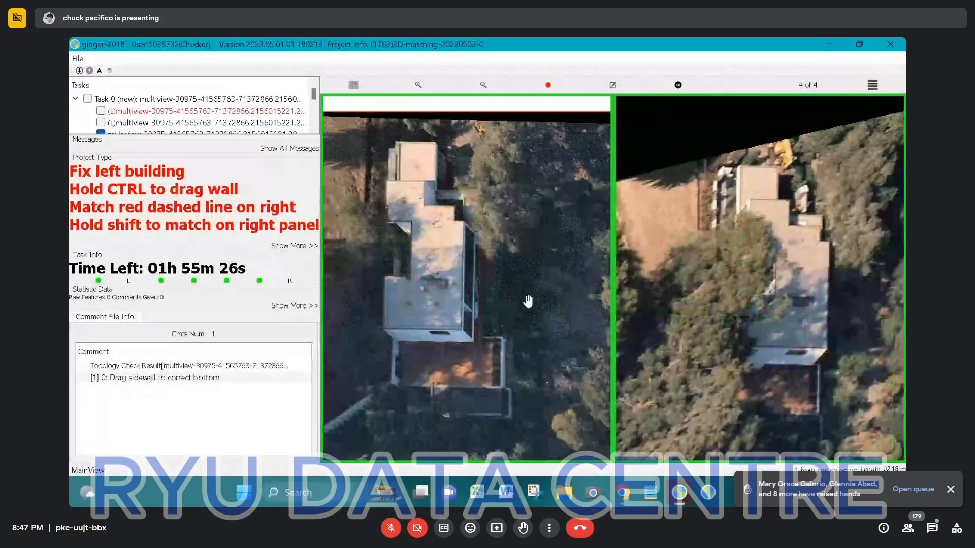
key("space")
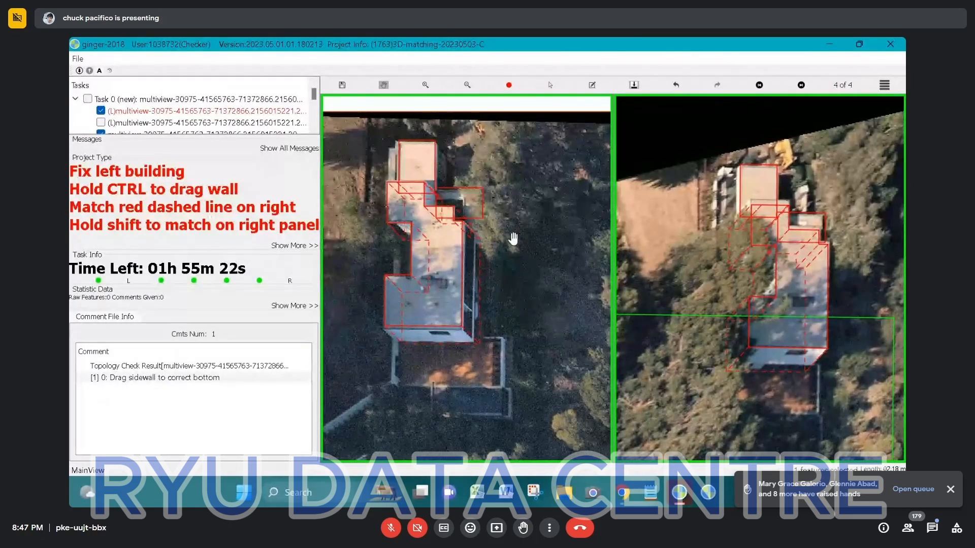
key("Escape")
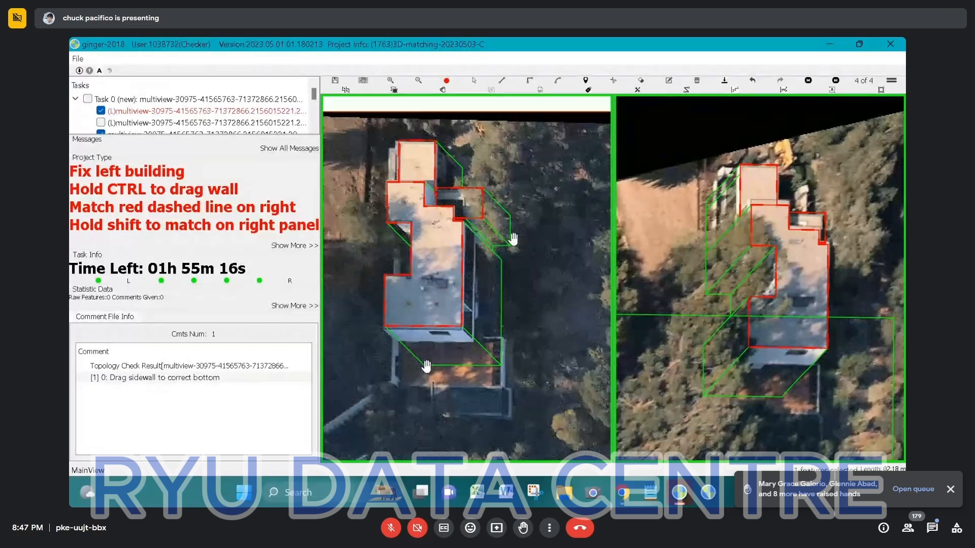
Submit the multiview-30975 task from its restored window and dismiss the submission failure dialog
left_click(859, 45)
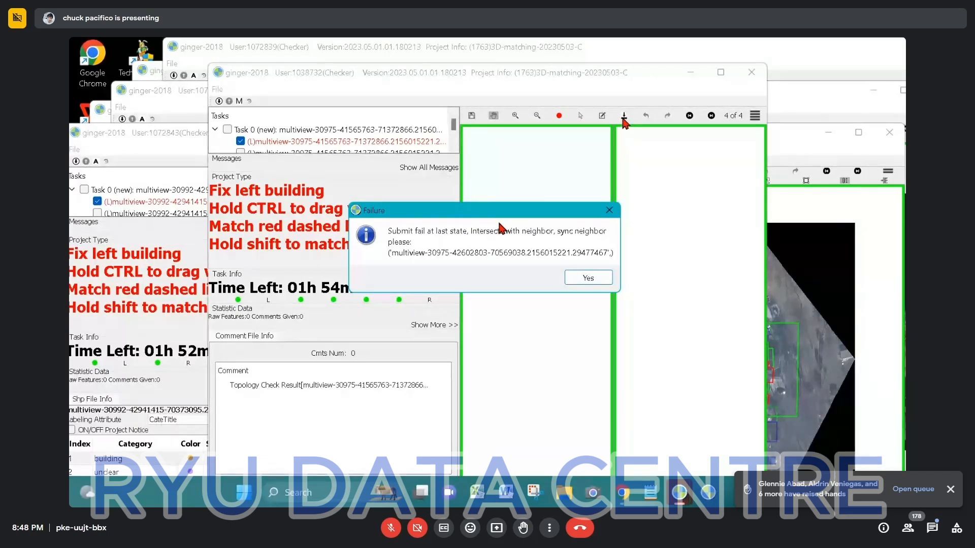
left_click(131, 238)
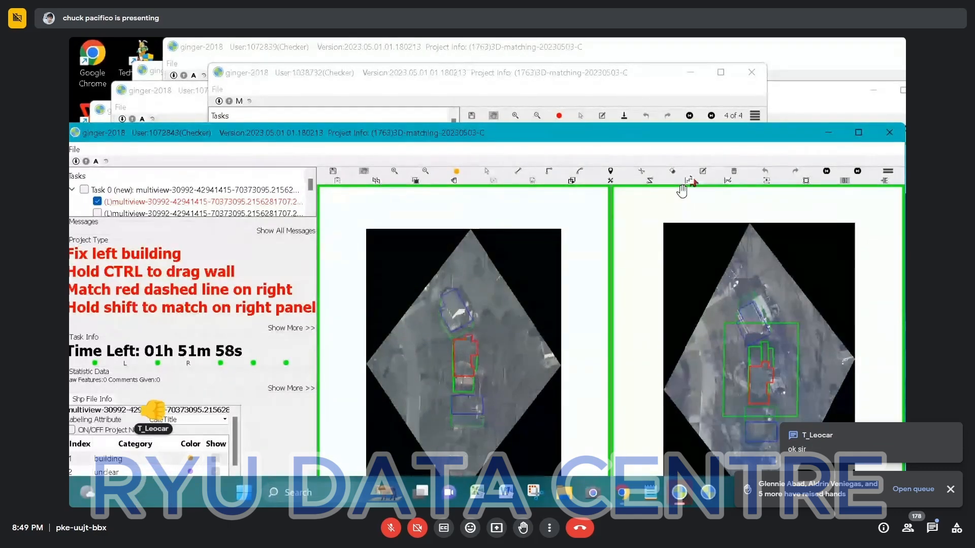
mouse_move(683, 500)
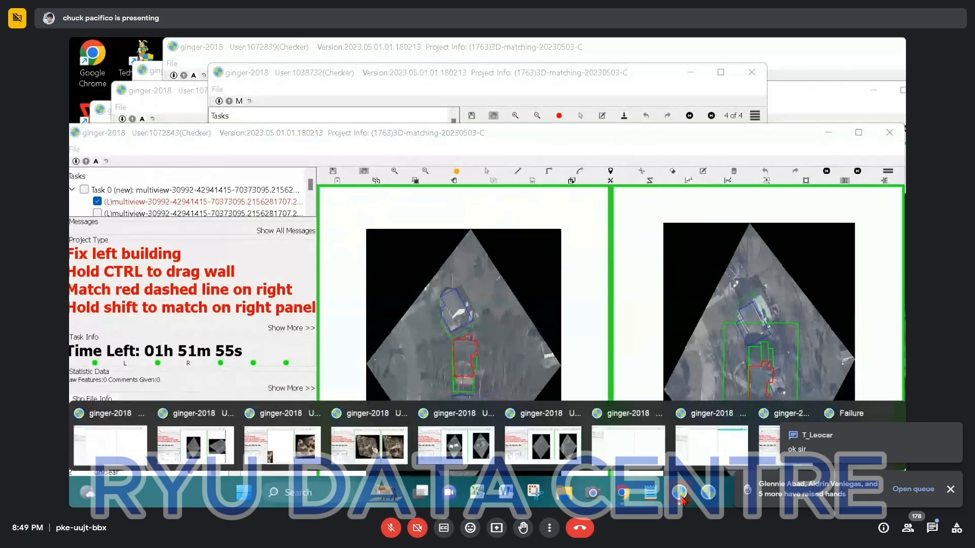
left_click(845, 449)
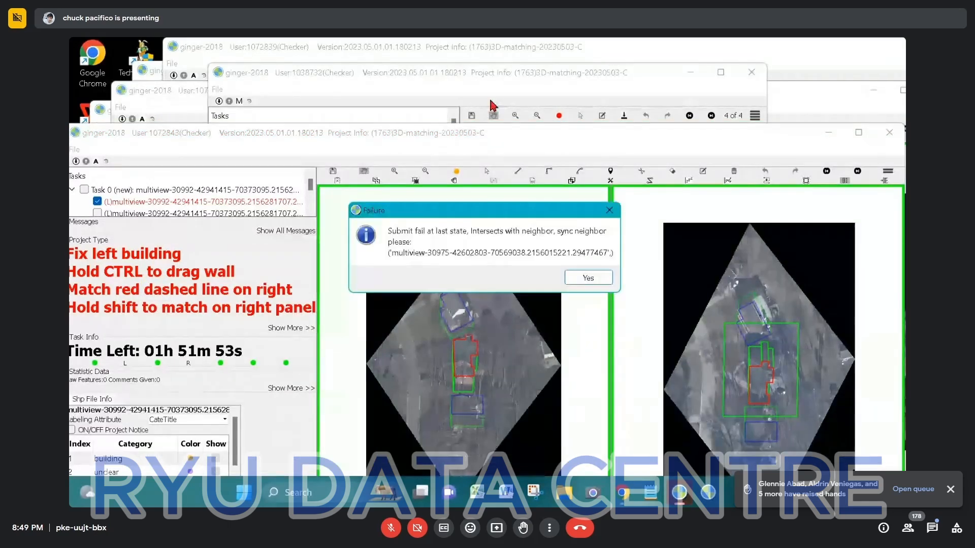
mouse_move(689, 503)
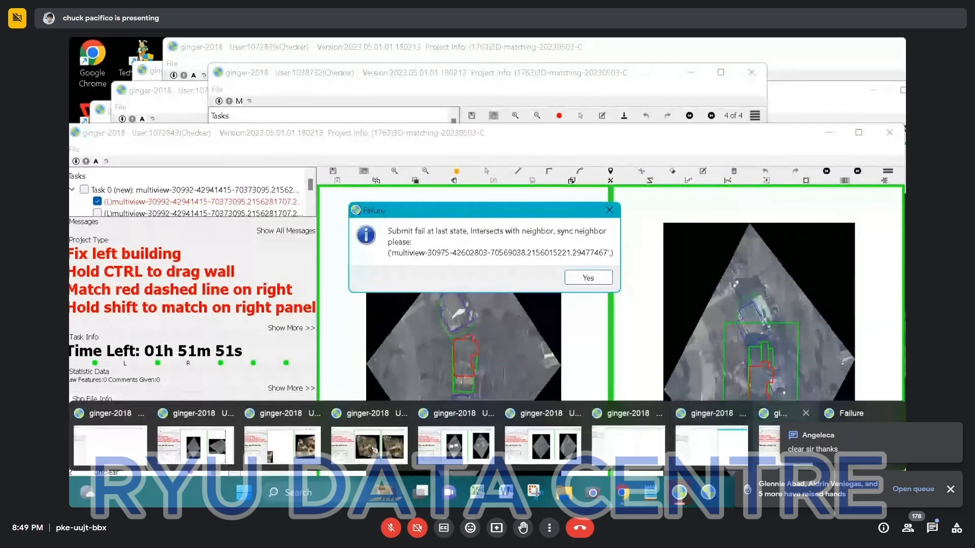
left_click(772, 441)
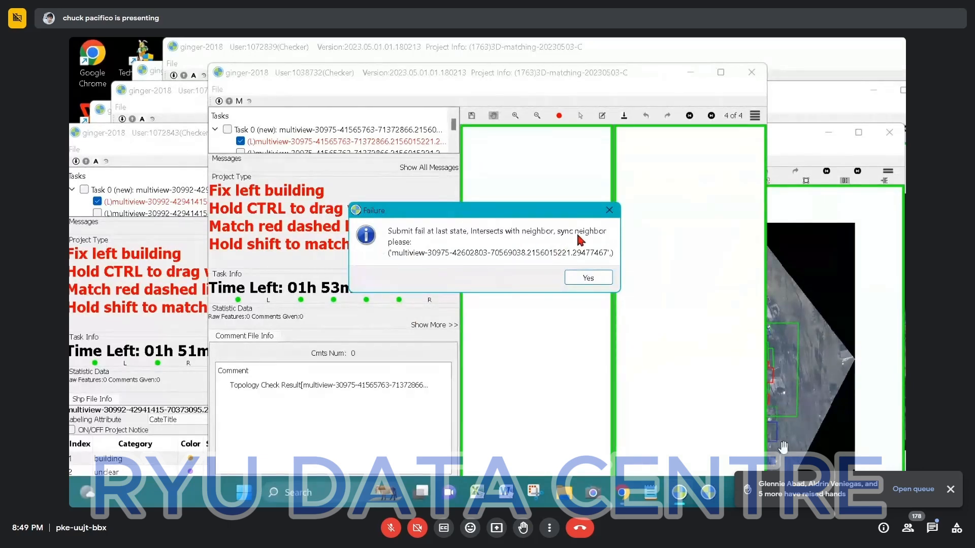
left_click(588, 278)
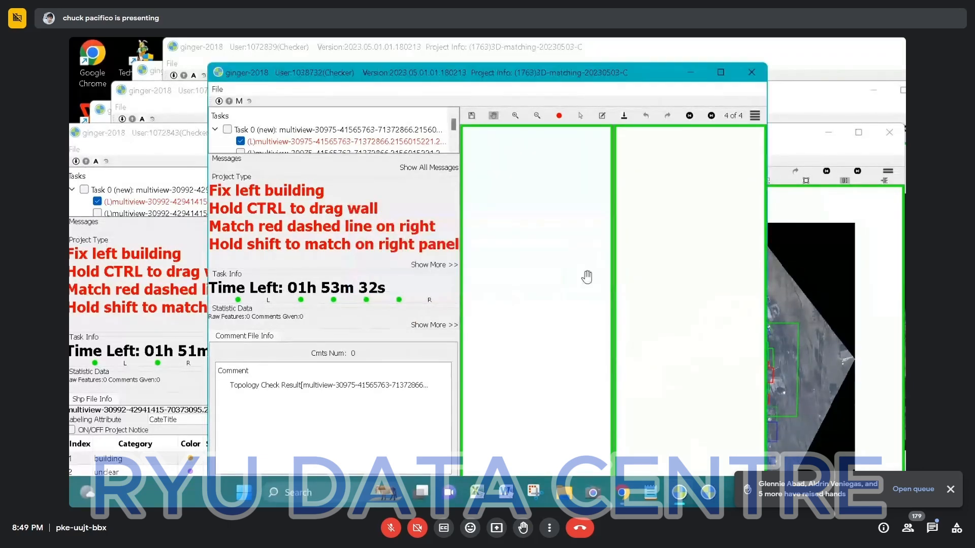